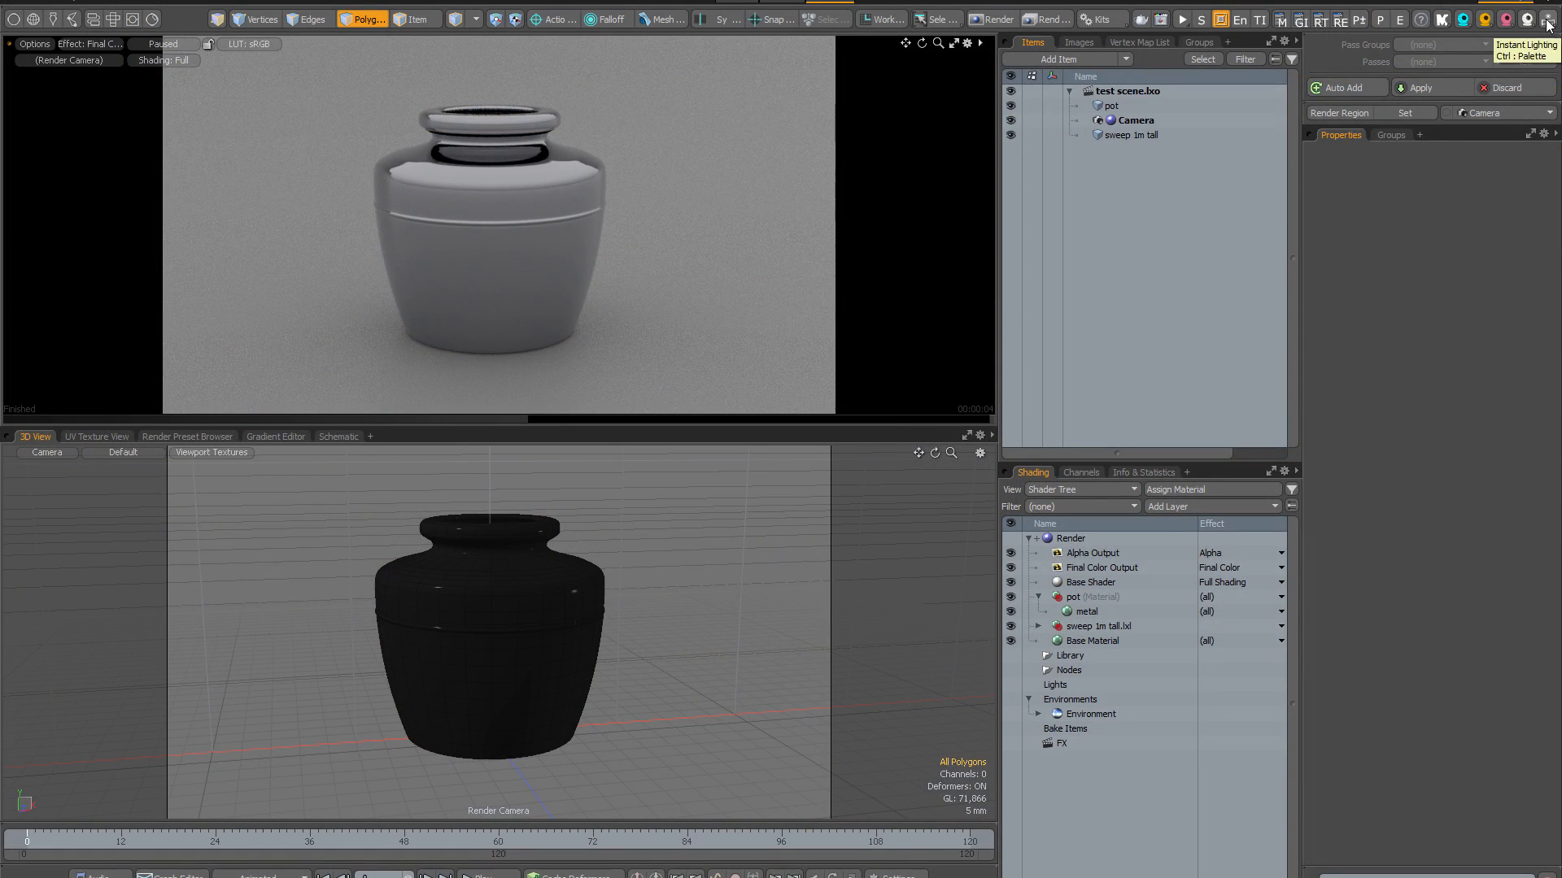
Load the 1 - Studio 2 environment preset from the Instant Lighting library into the pot scene.
left_click(1547, 25)
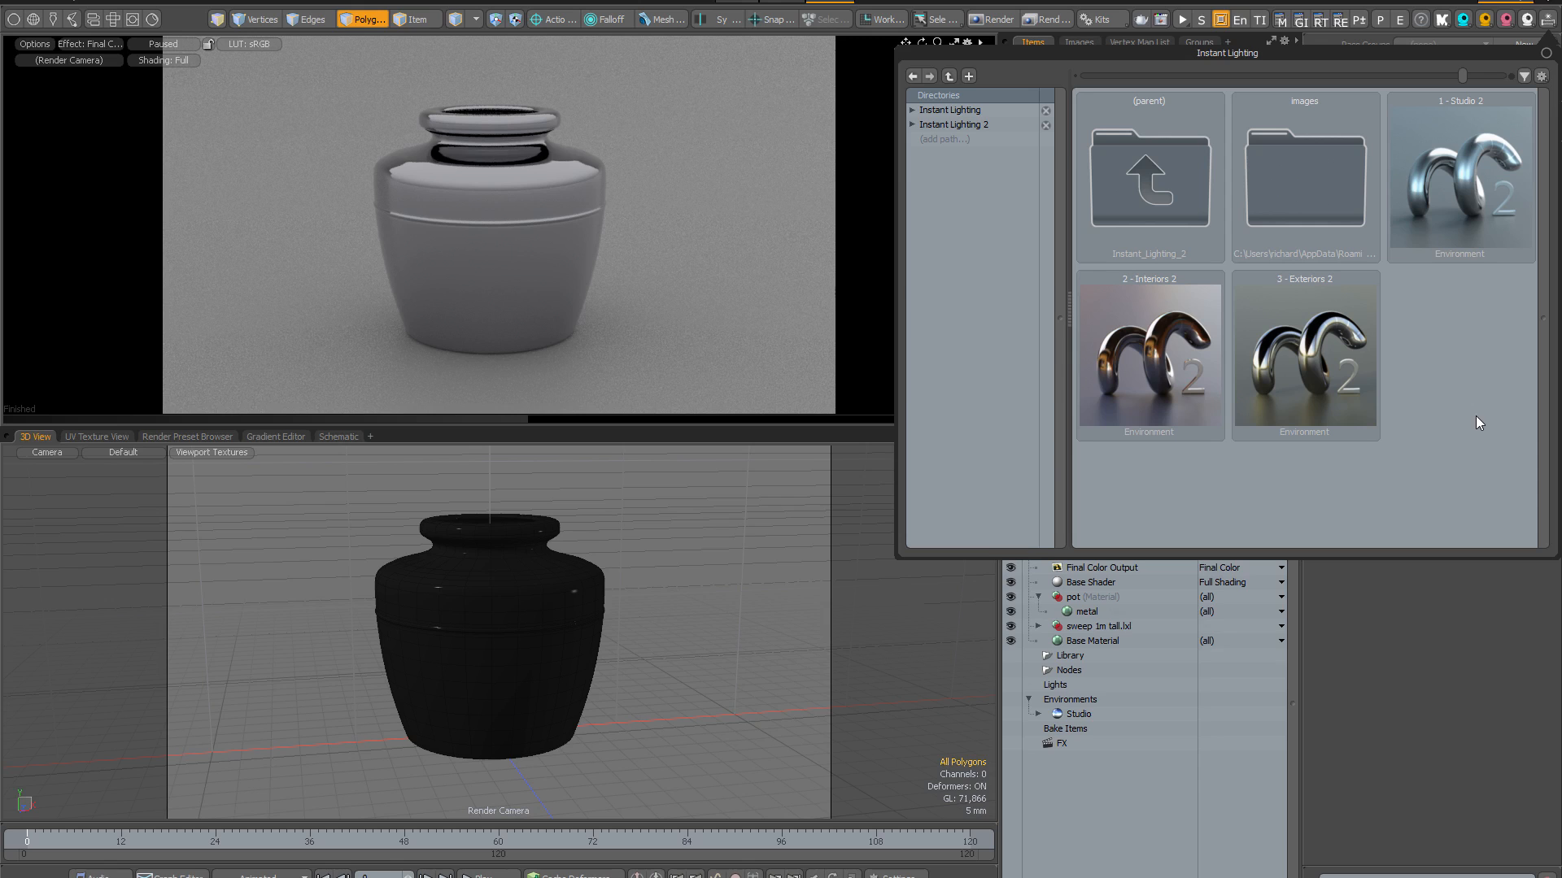
left_click(1462, 171)
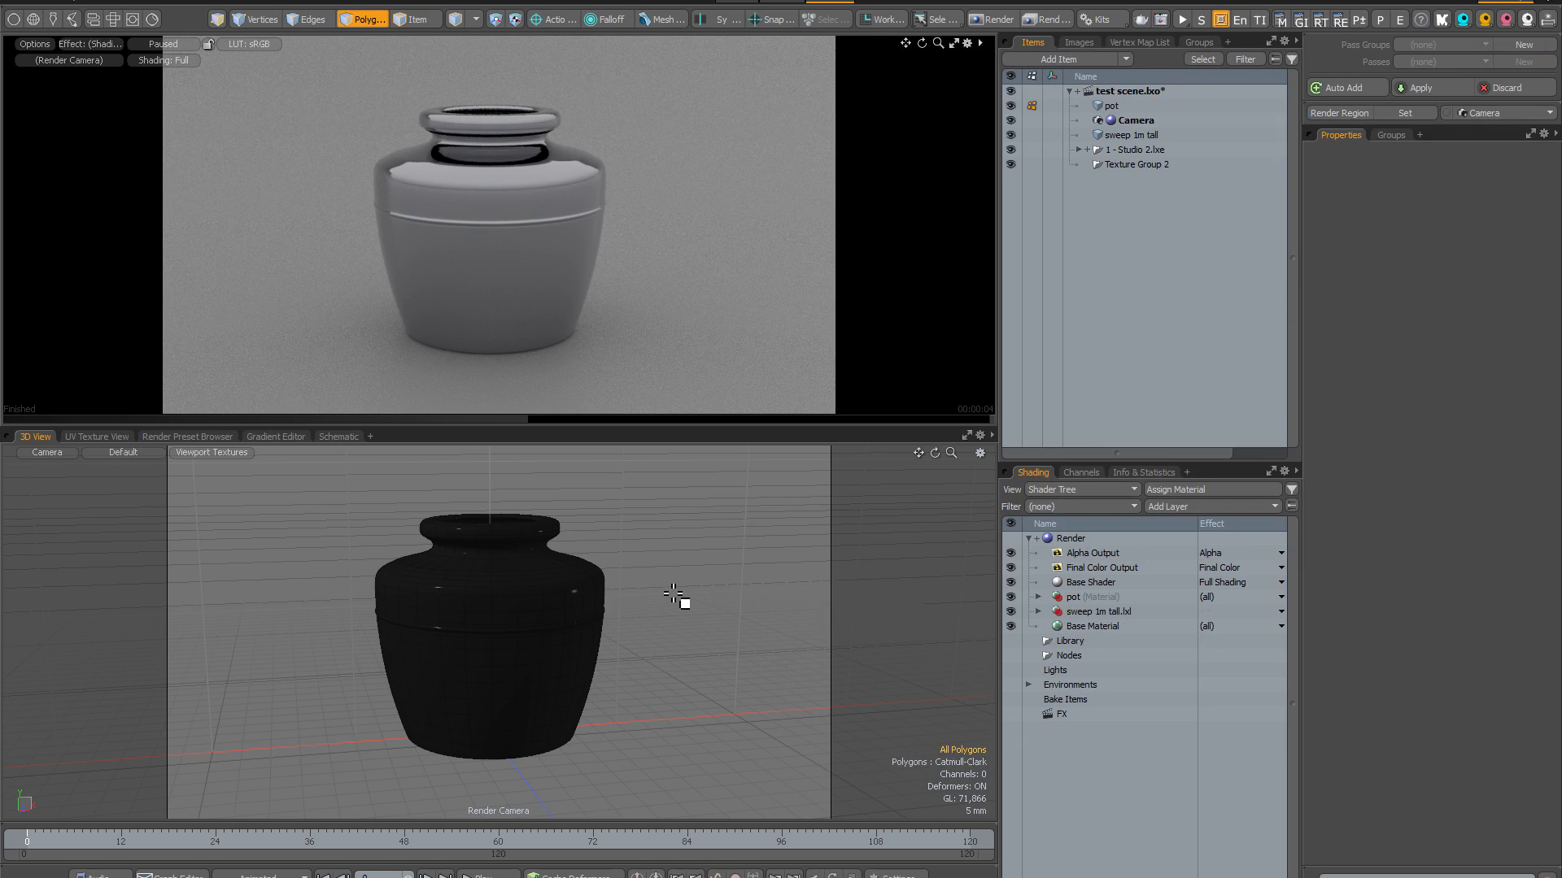
Resume the render preview and select the blue Environment controls item in a perspective view.
key("KP_Decimal")
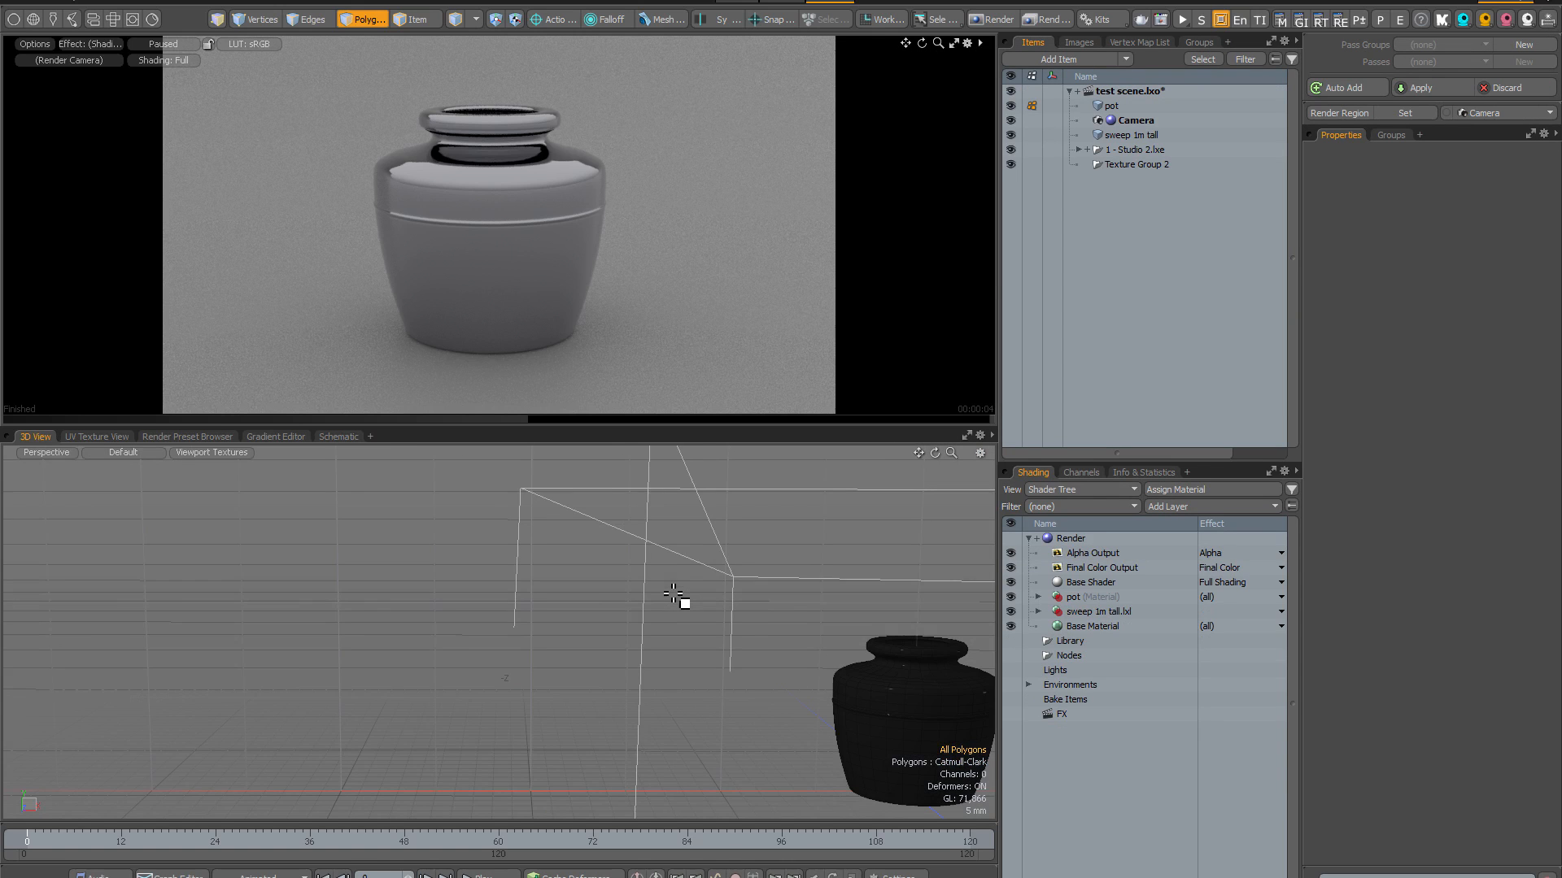
scroll(673, 594, "down", 5)
left_click_drag(583, 562, 443, 635, "alt+shift")
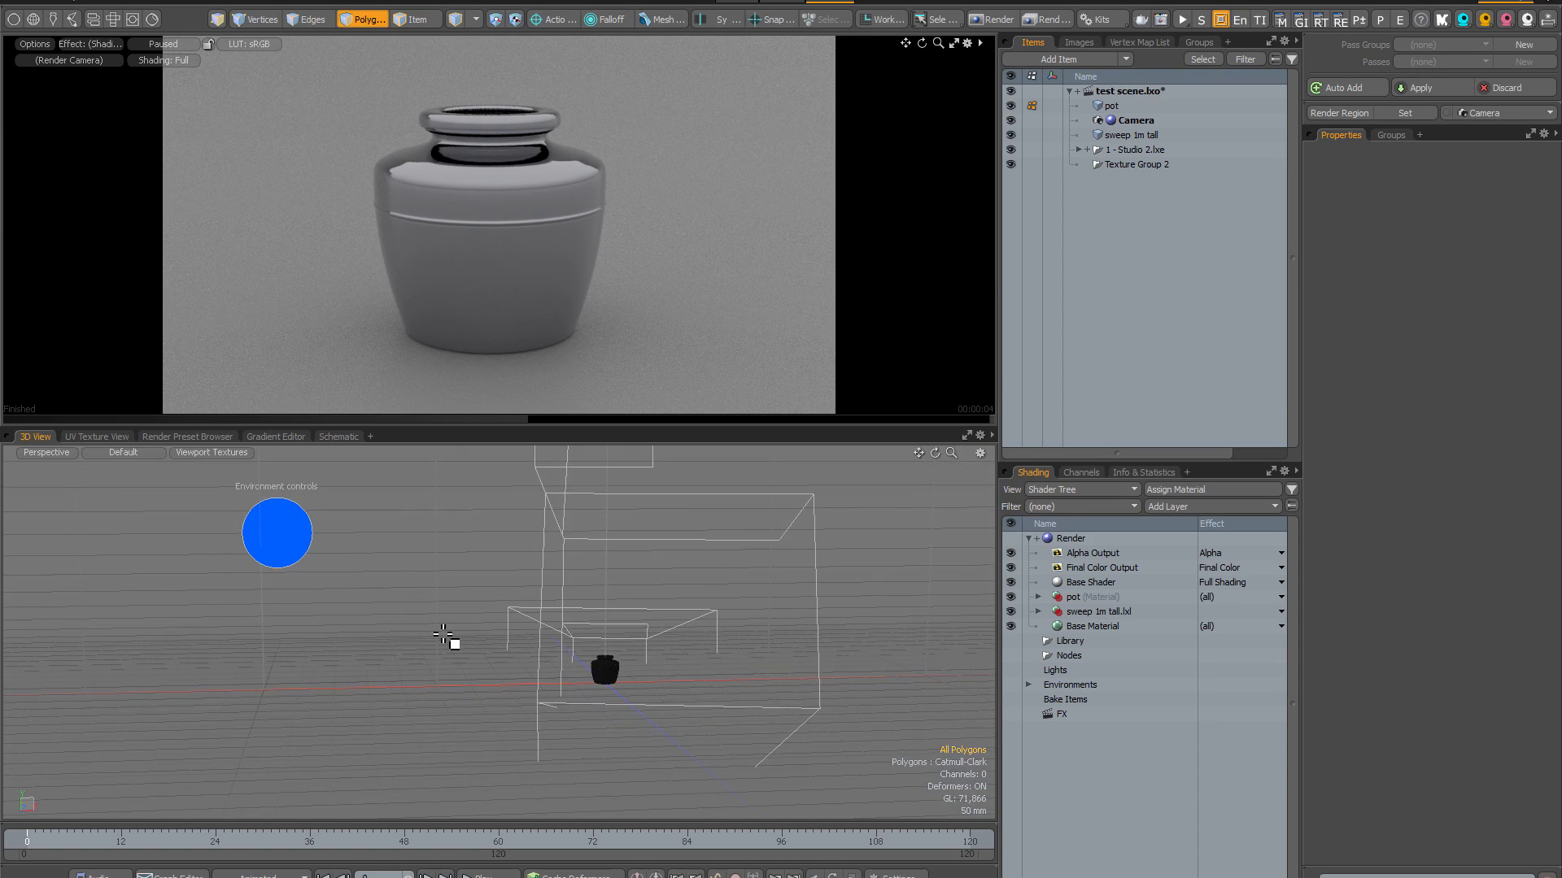
key("5")
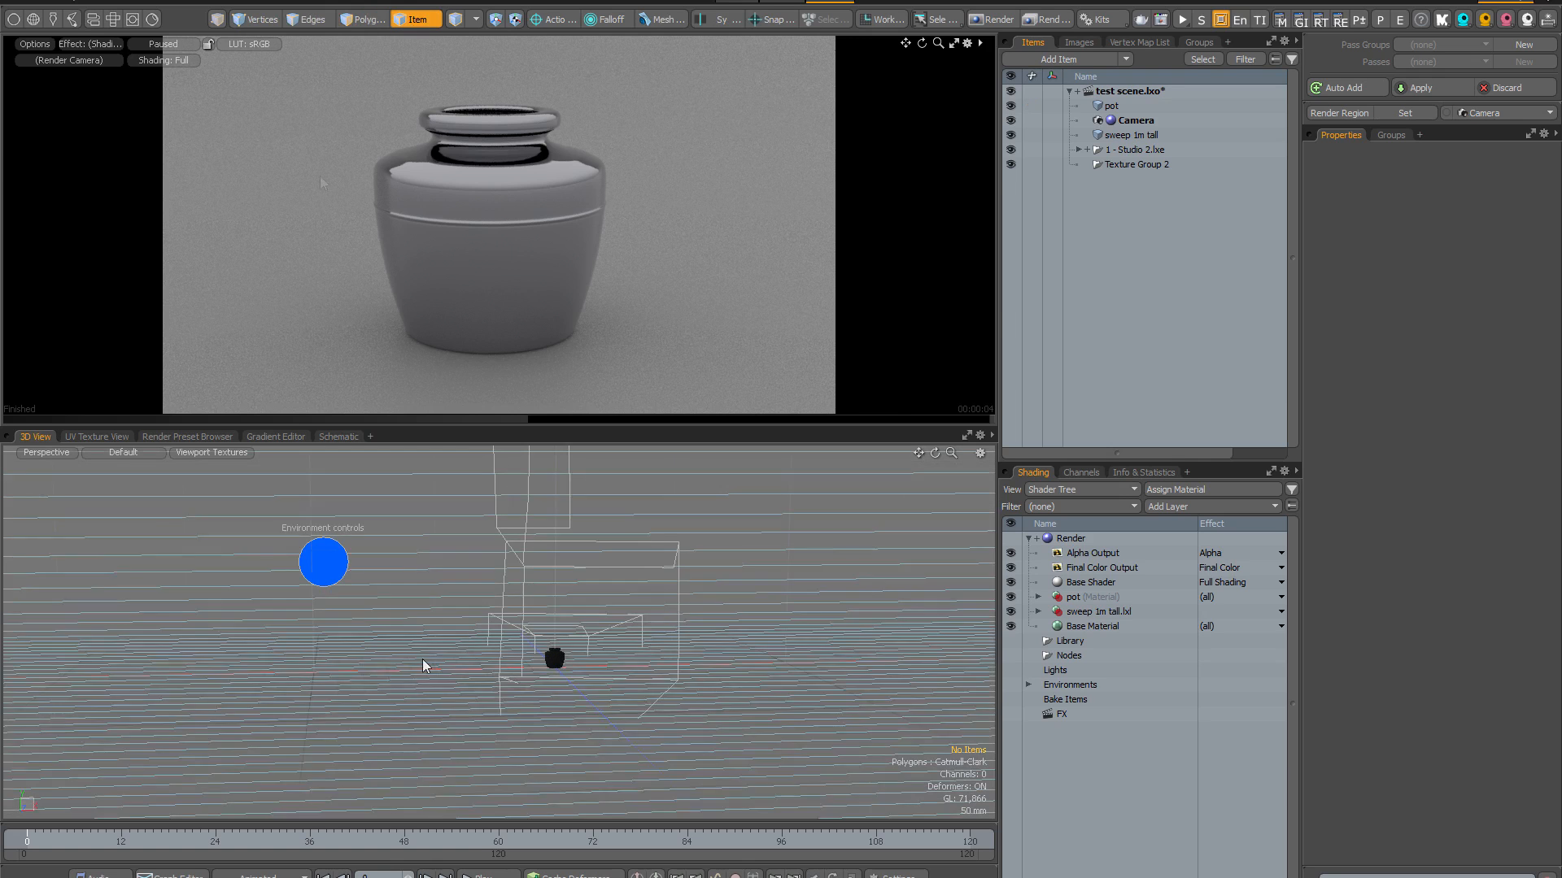
left_click(173, 42)
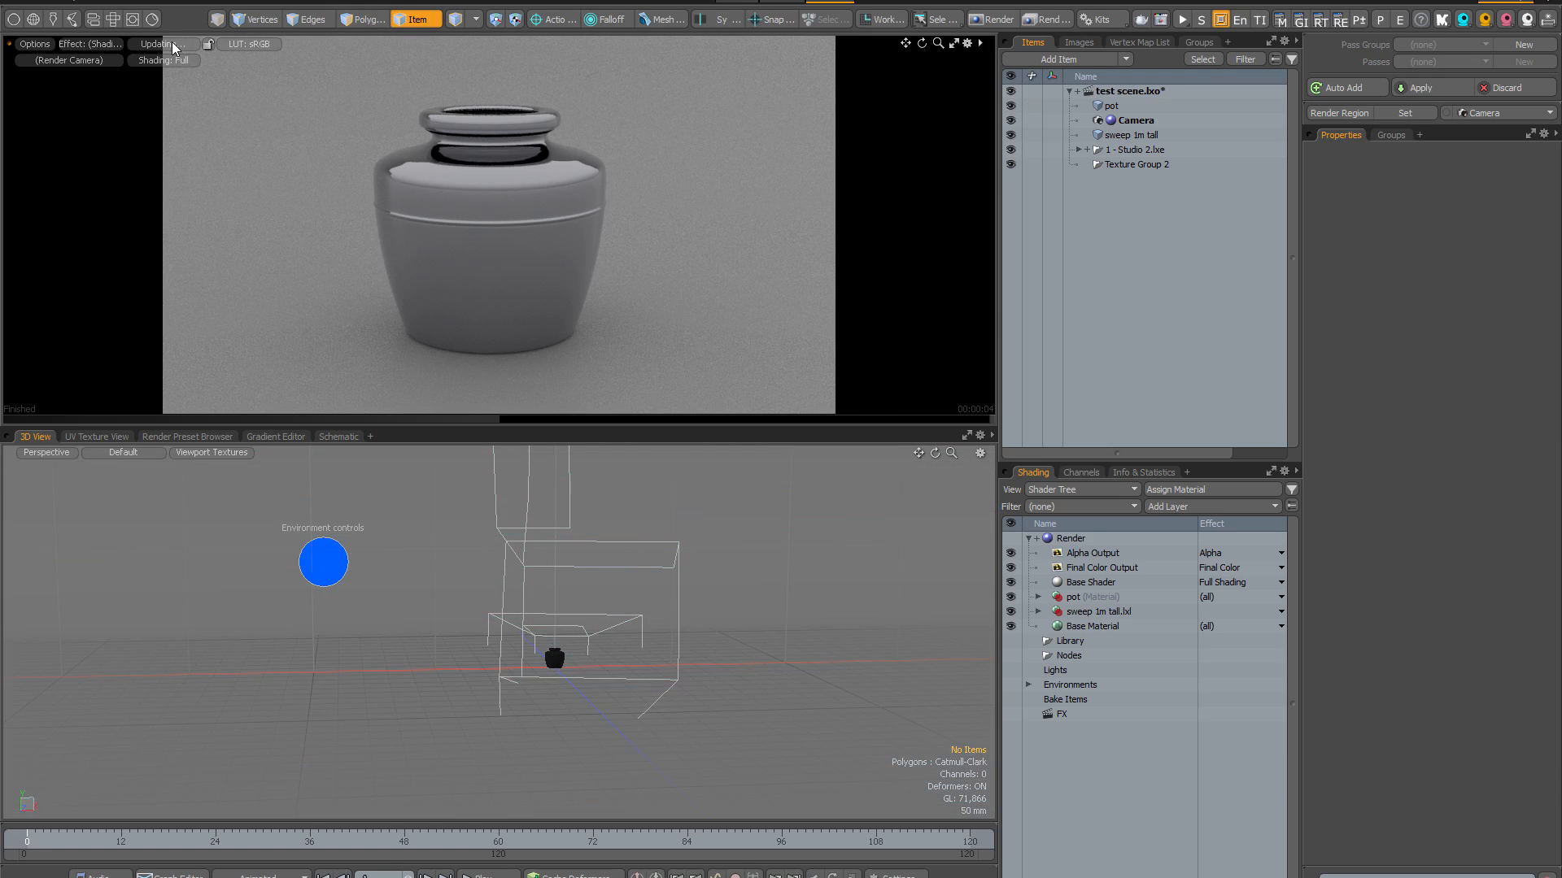
left_click(323, 569)
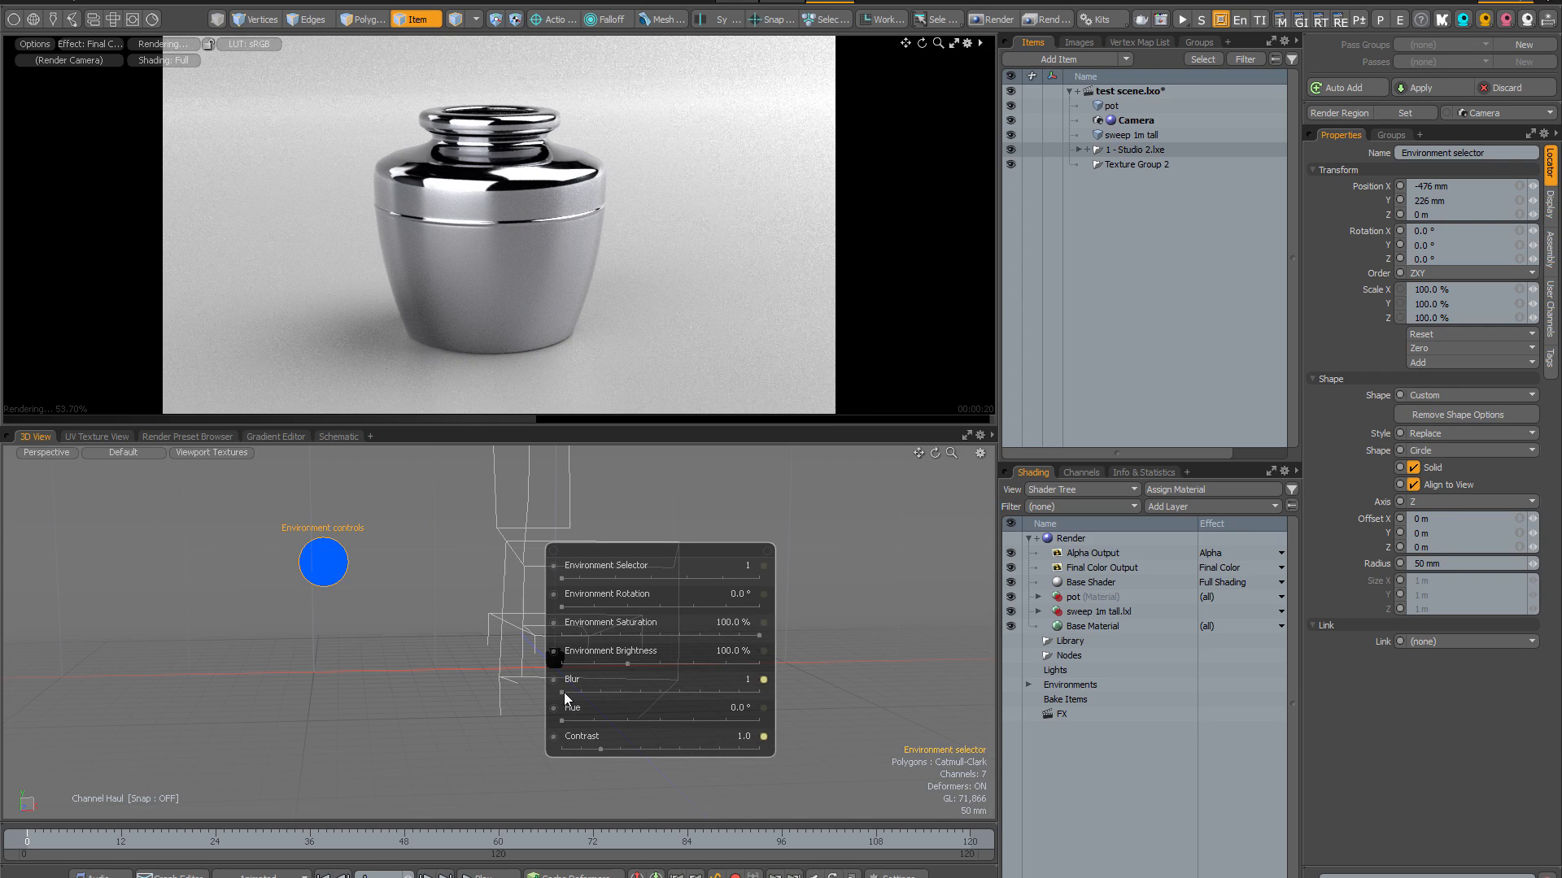
Try a Blur of 820 and an Environment Rotation of 115° on the first studio environment, restoring 1 and 0°.
left_click_drag(567, 699, 660, 693)
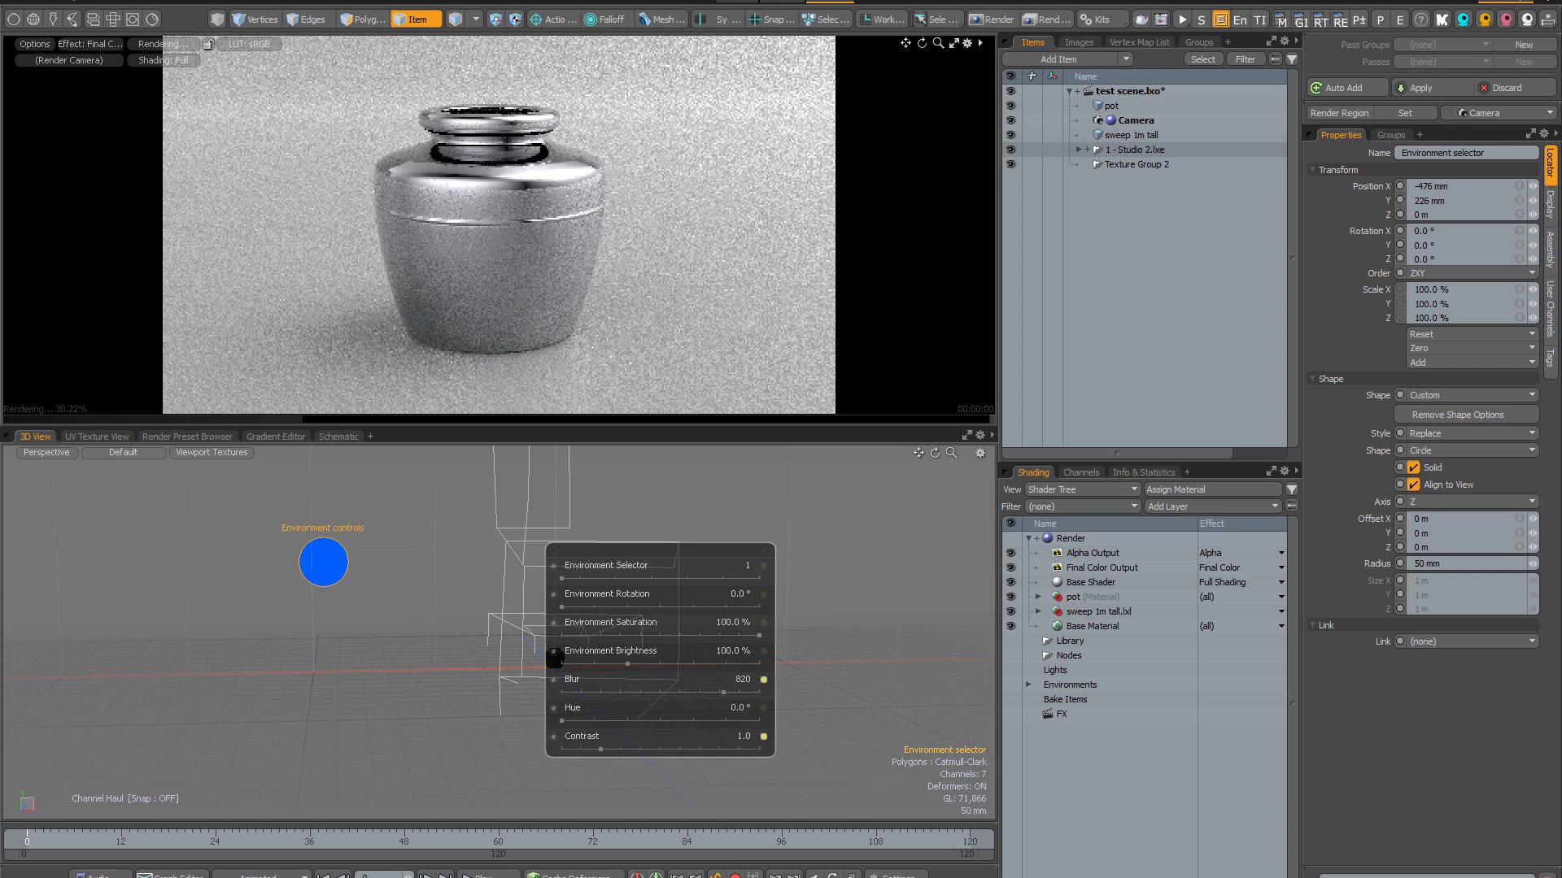
left_click_drag(659, 693, 602, 753)
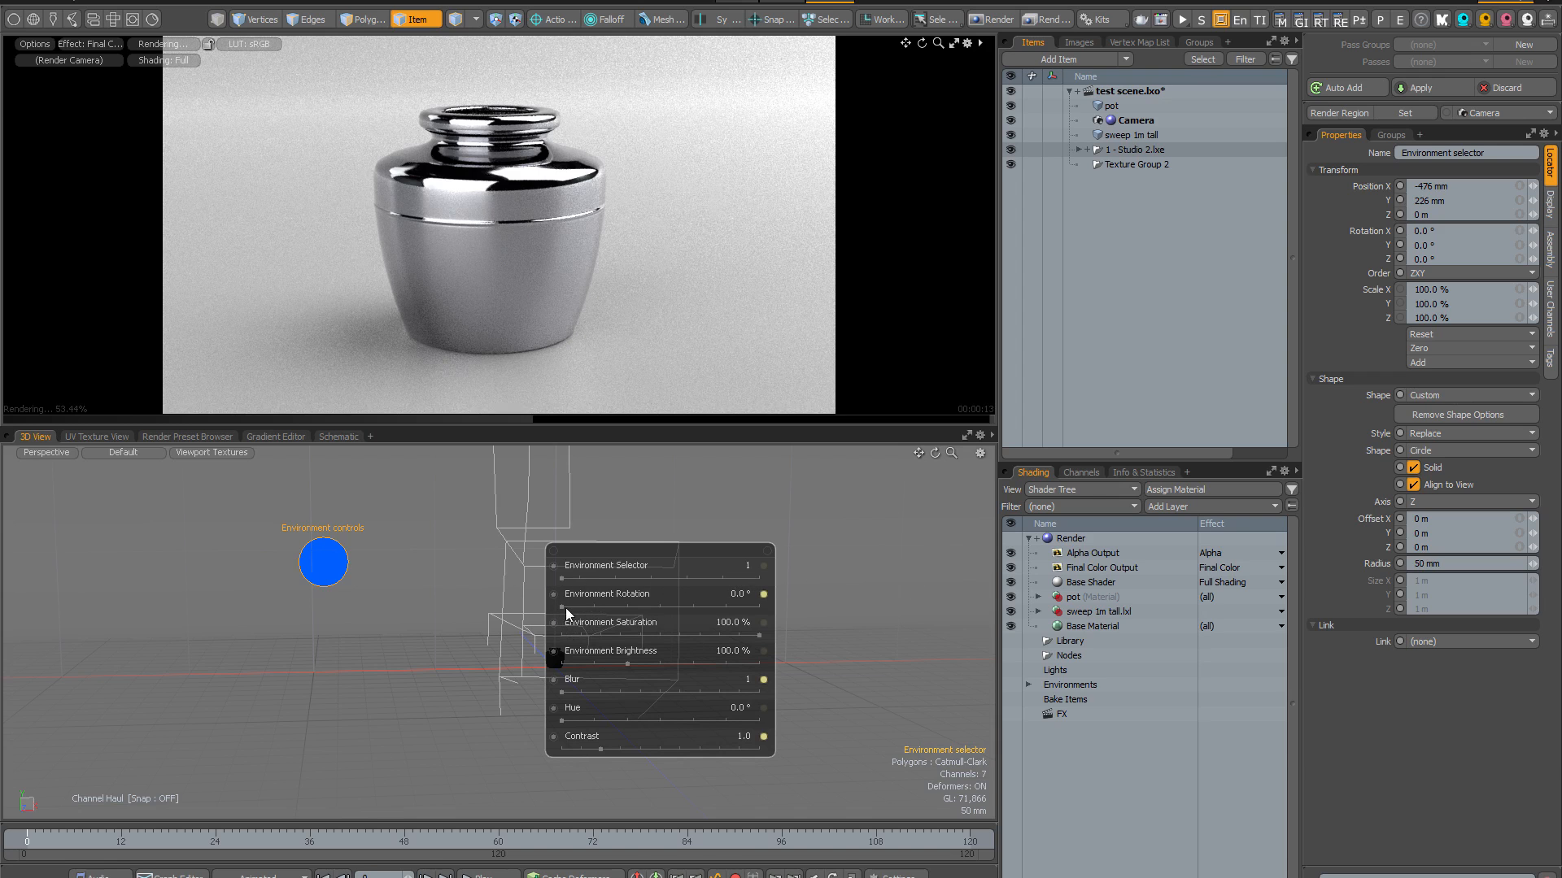
left_click_drag(565, 607, 624, 607)
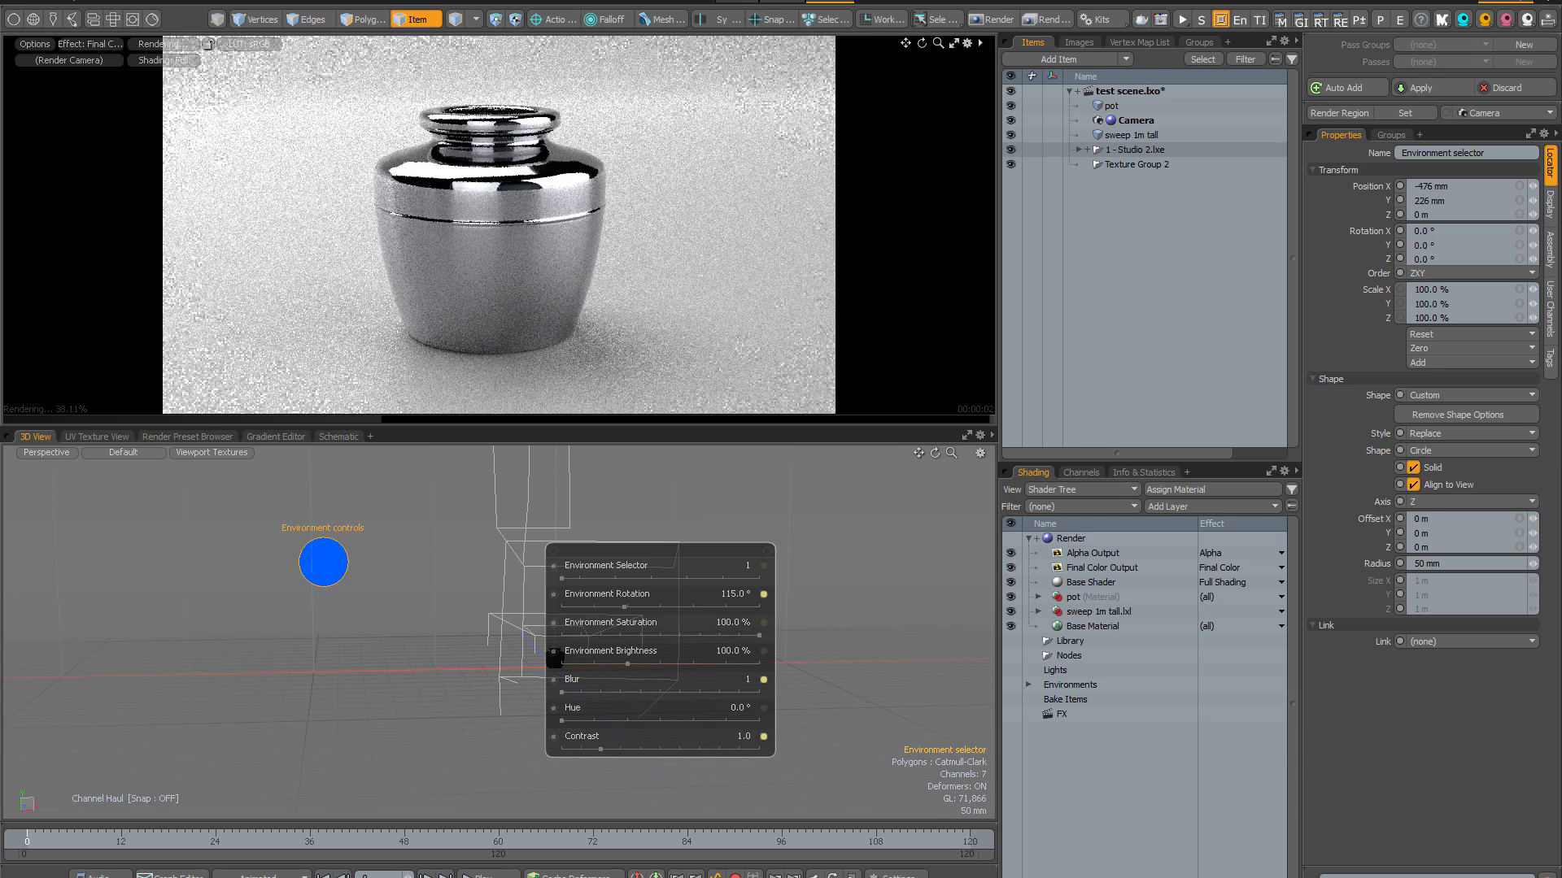
left_click_drag(623, 607, 561, 607)
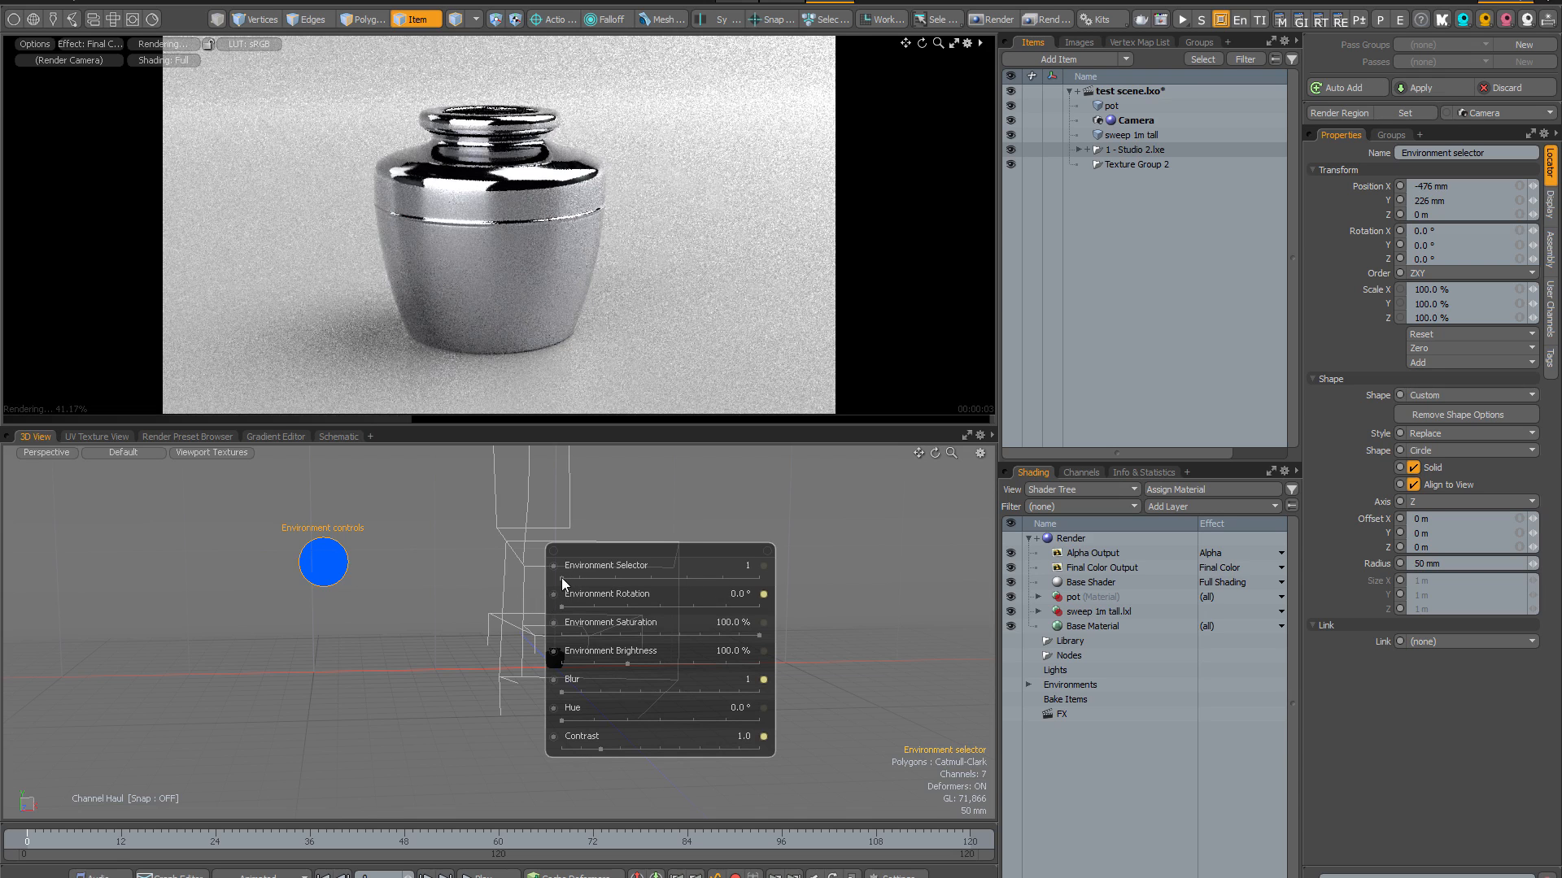
Set the Environment Selector to 2 and the Environment Rotation to 220°, keeping the Hue at 0° after trying it.
left_click_drag(561, 577, 579, 578)
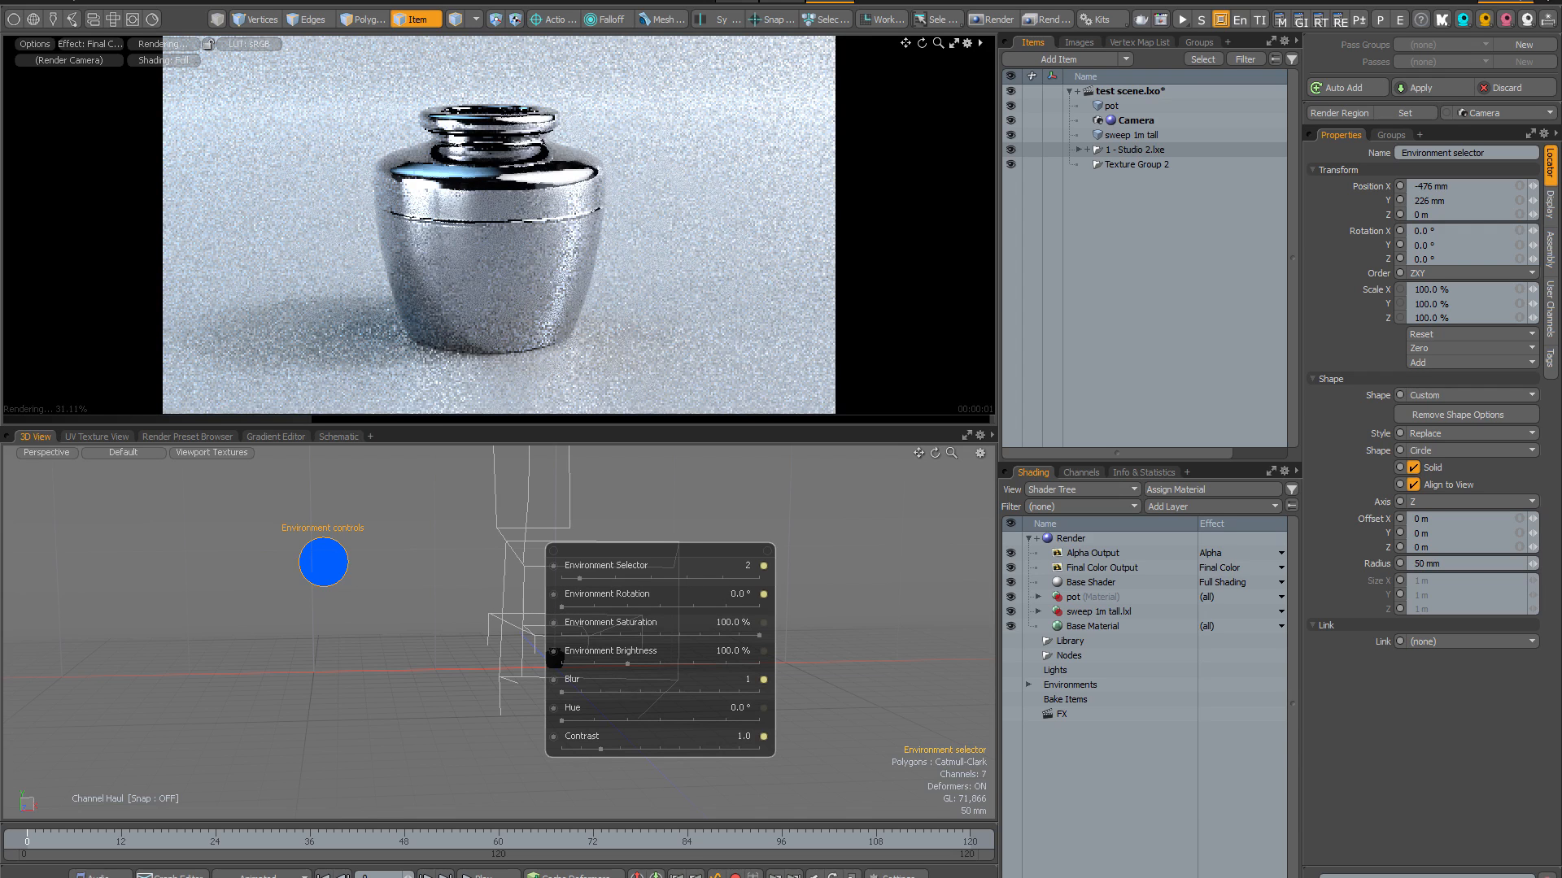
left_click_drag(563, 606, 681, 607)
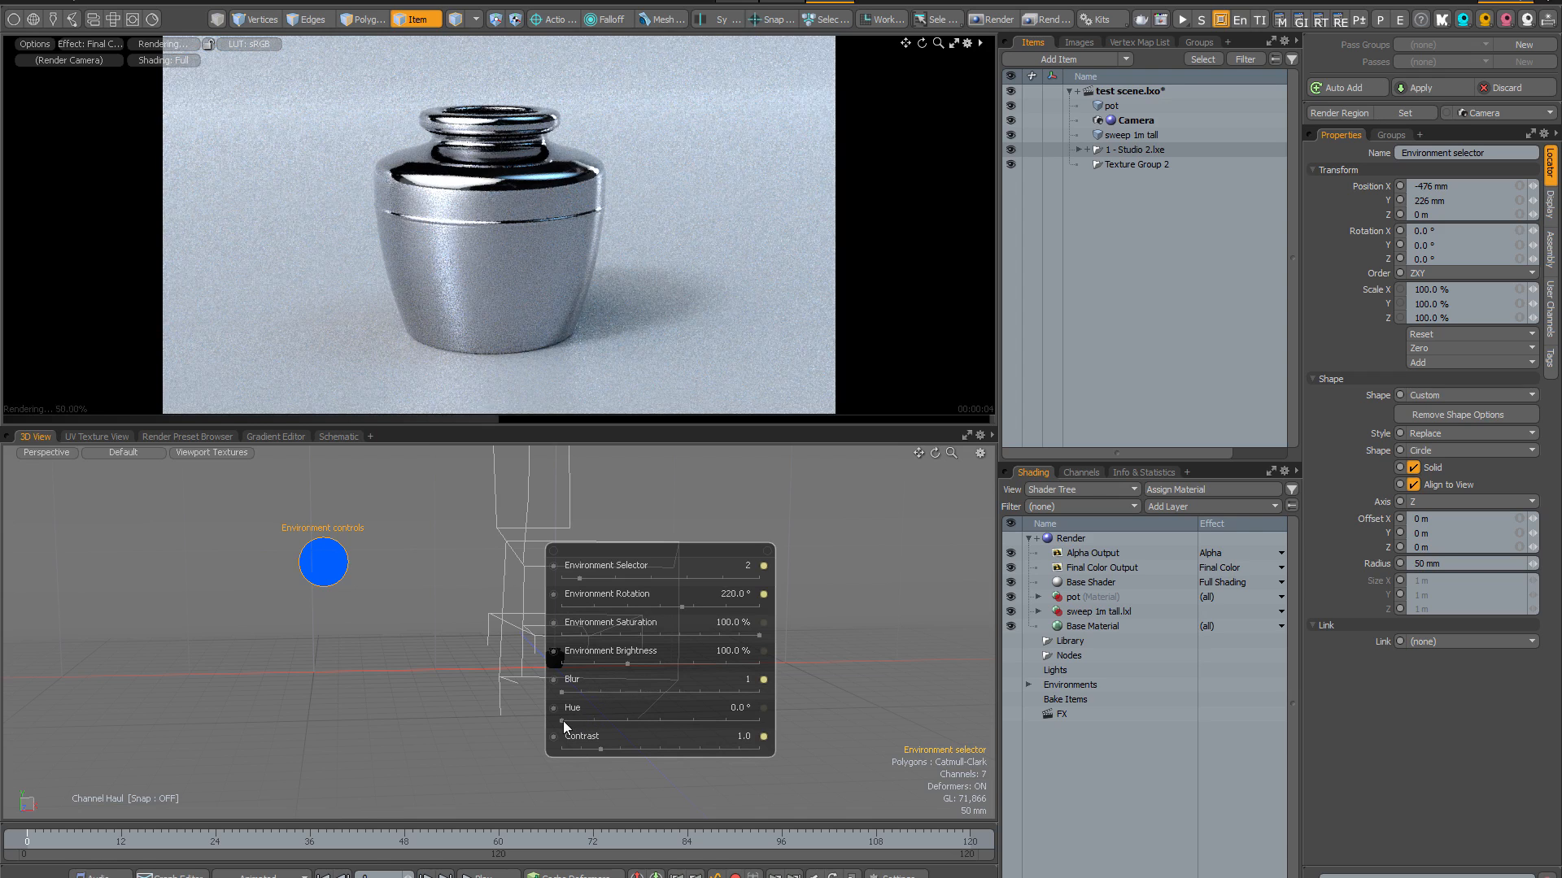
left_click_drag(563, 720, 760, 720)
Advance the Environment Selector through studio environments 3 and 5 up to 12.
left_click_drag(579, 578, 597, 578)
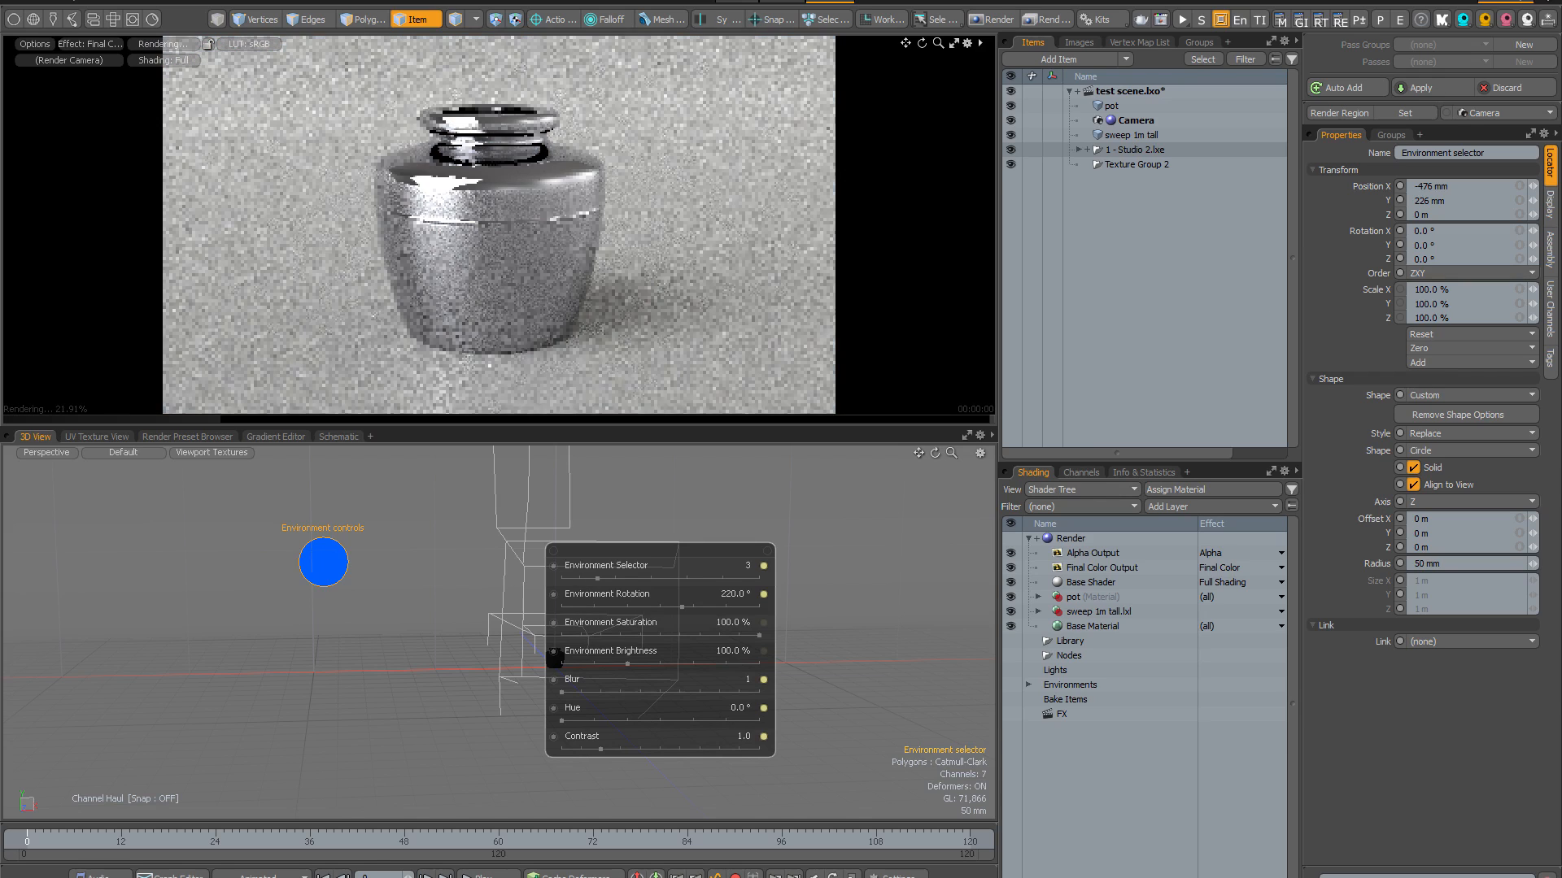
left_click_drag(596, 578, 615, 578)
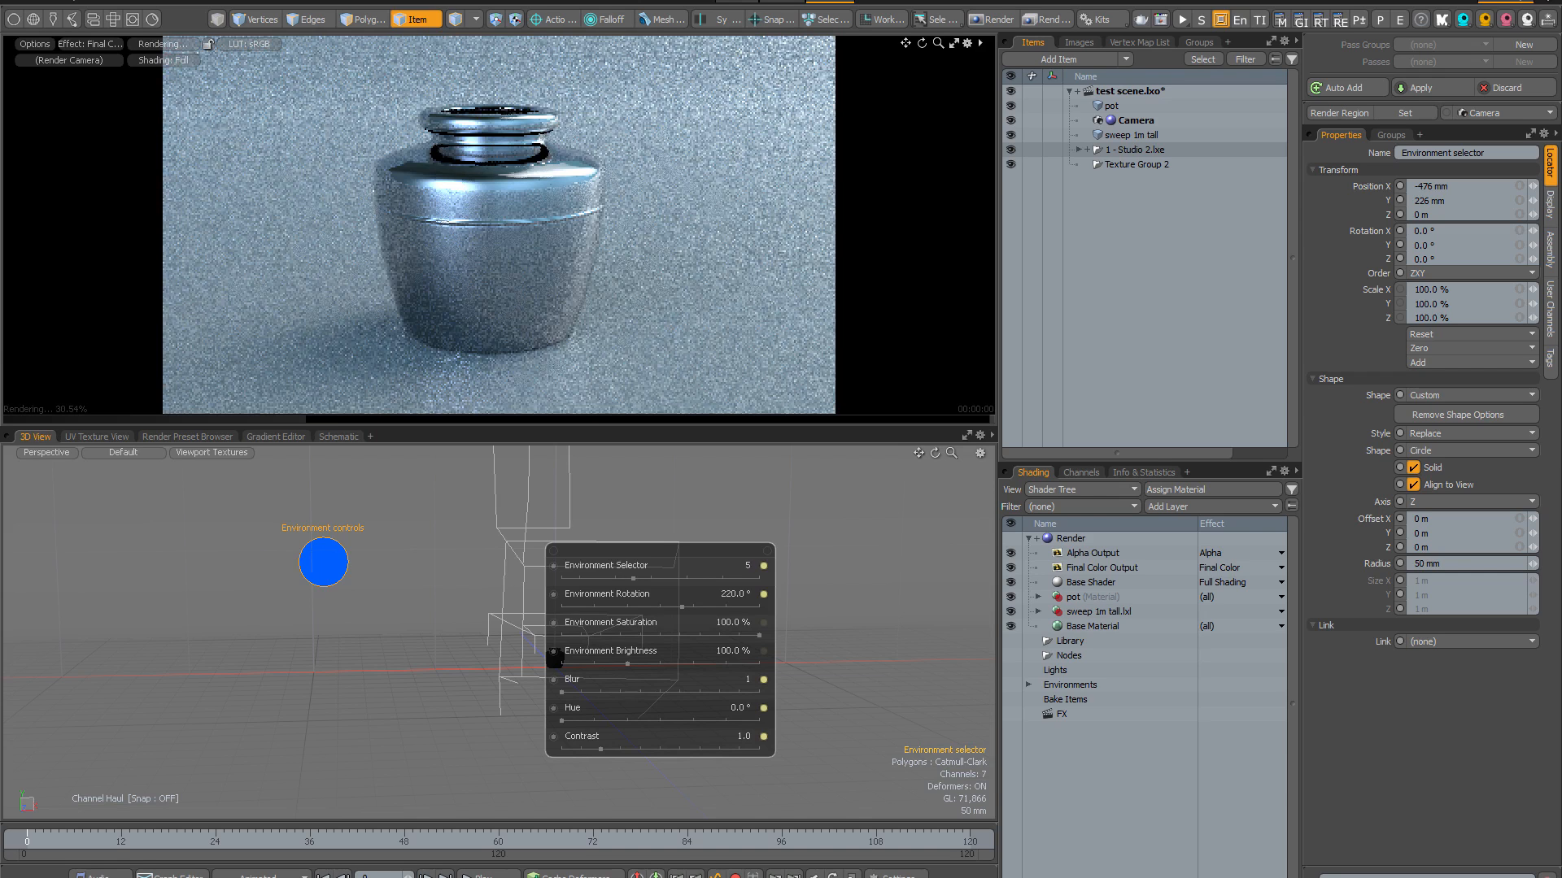
left_click_drag(633, 579, 759, 578)
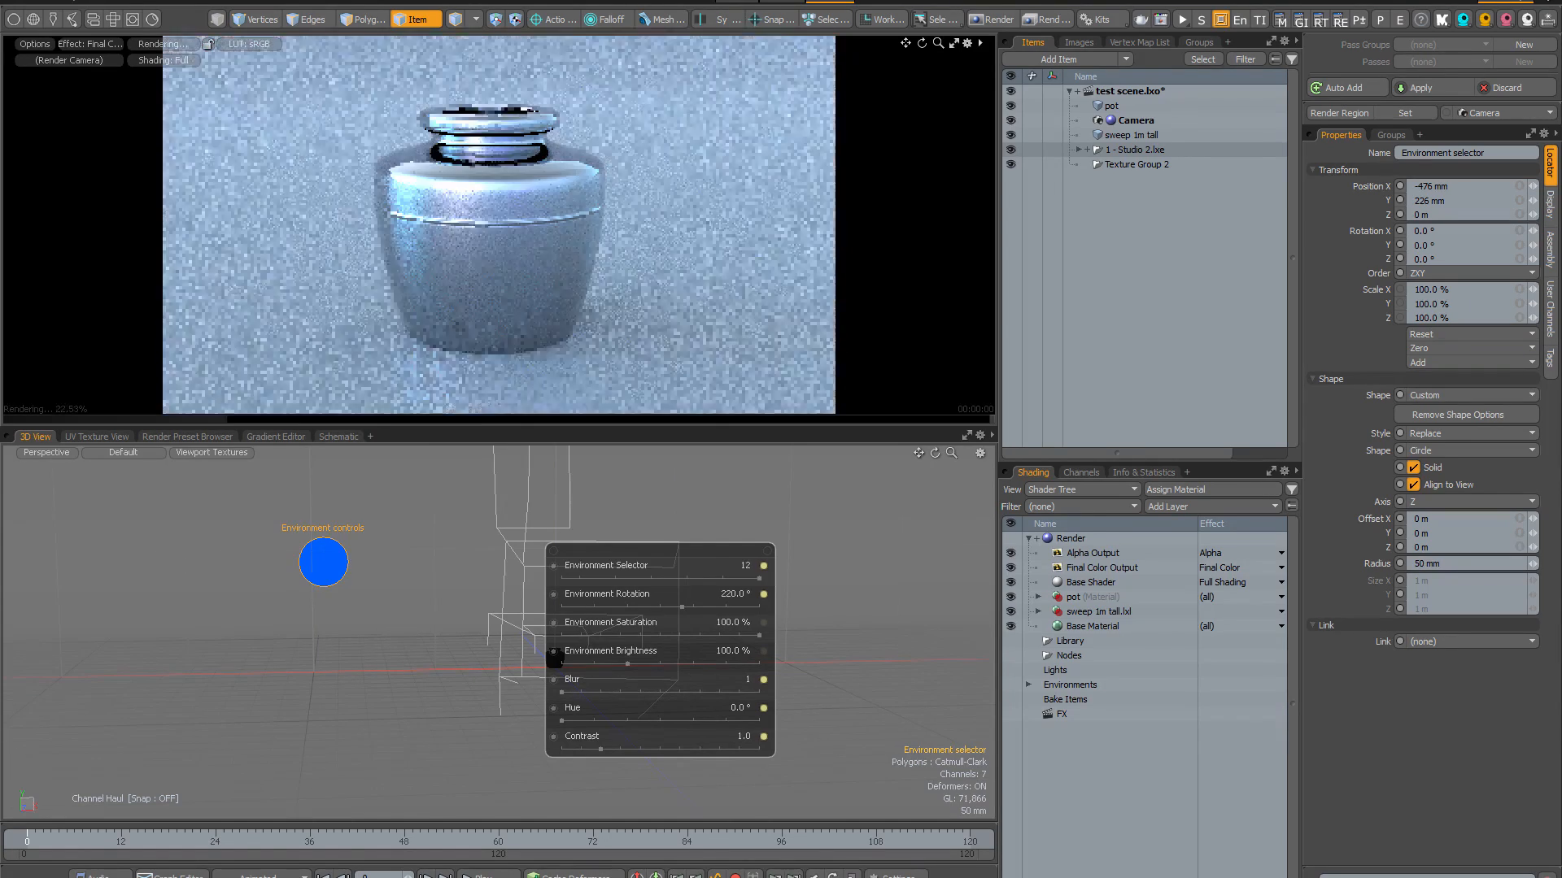
Try reduced saturation and shifted hue on studio environment 12, restoring 100% and 0° and setting its rotation to 75°.
left_click_drag(759, 635, 701, 635)
left_click_drag(562, 720, 718, 721)
left_click_drag(702, 635, 589, 609)
left_click_drag(718, 721, 561, 721)
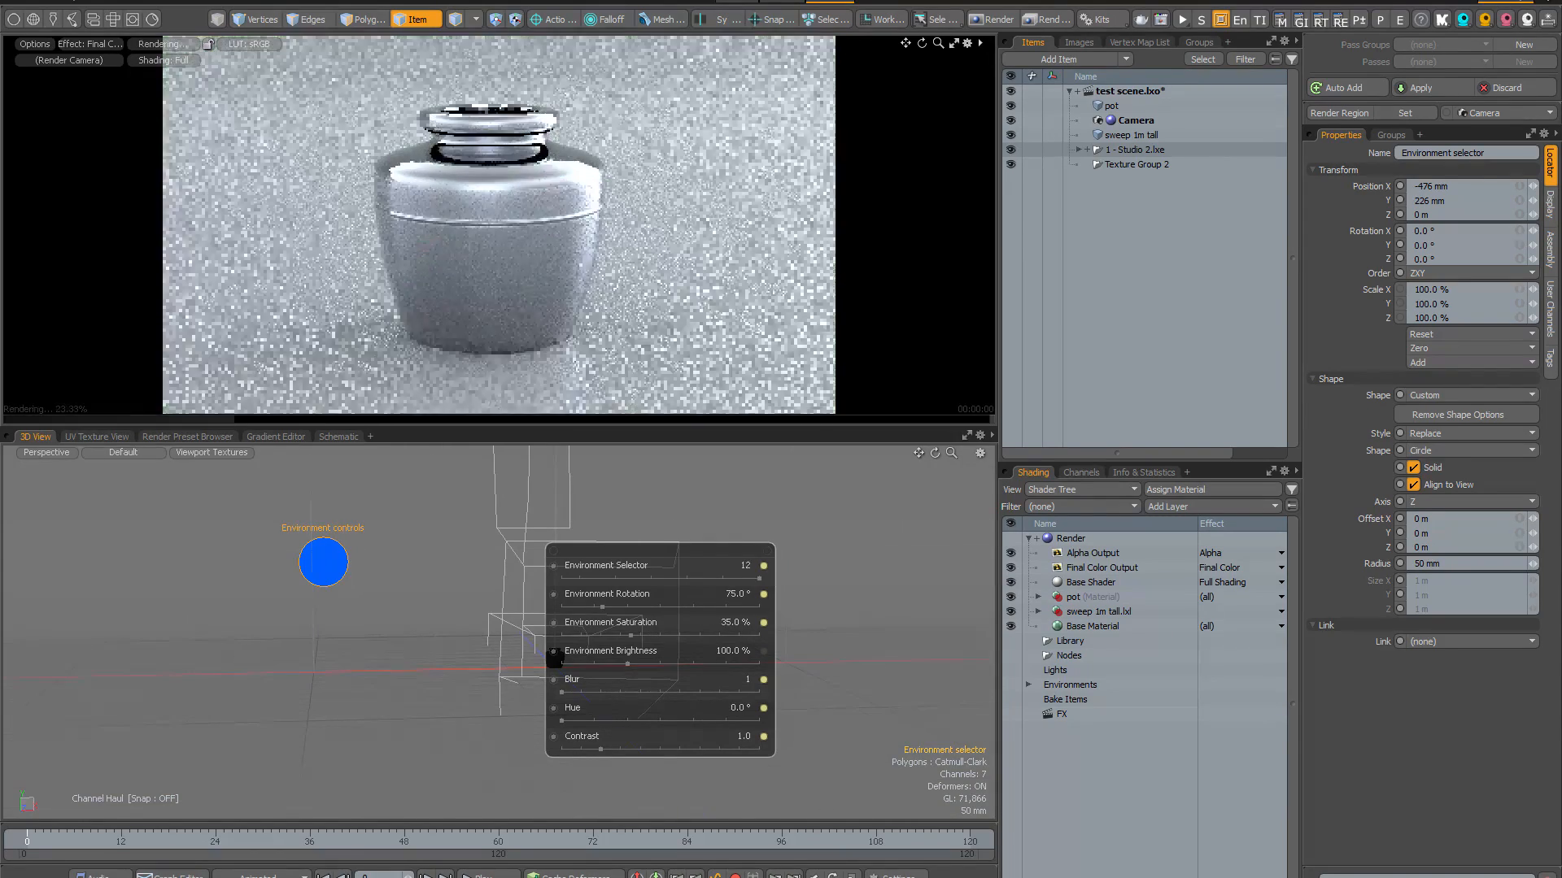
left_click_drag(631, 636, 759, 635)
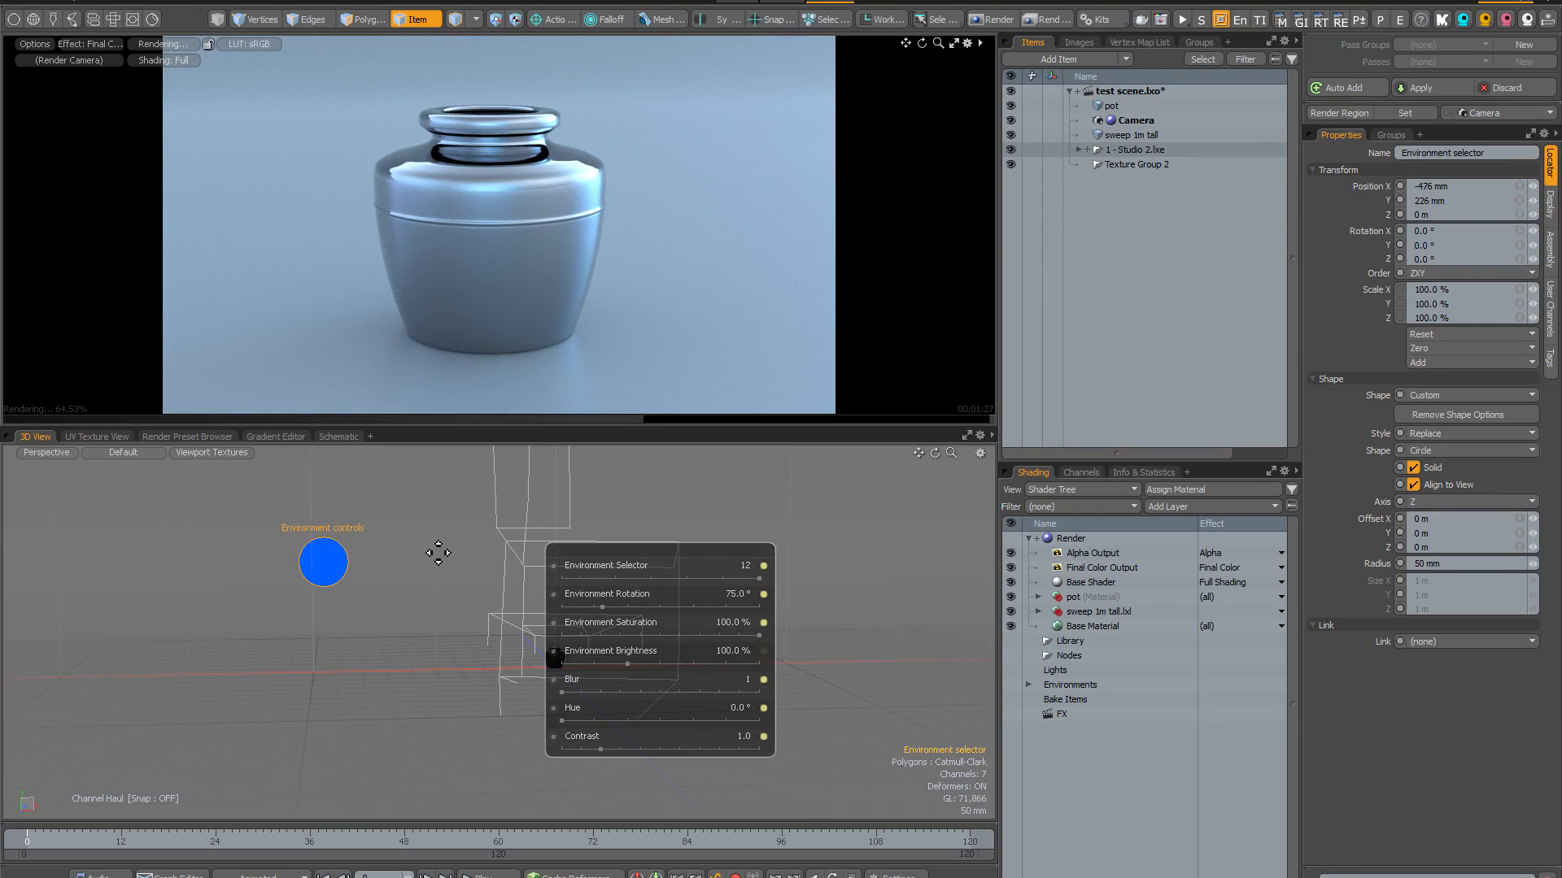
left_click(661, 538)
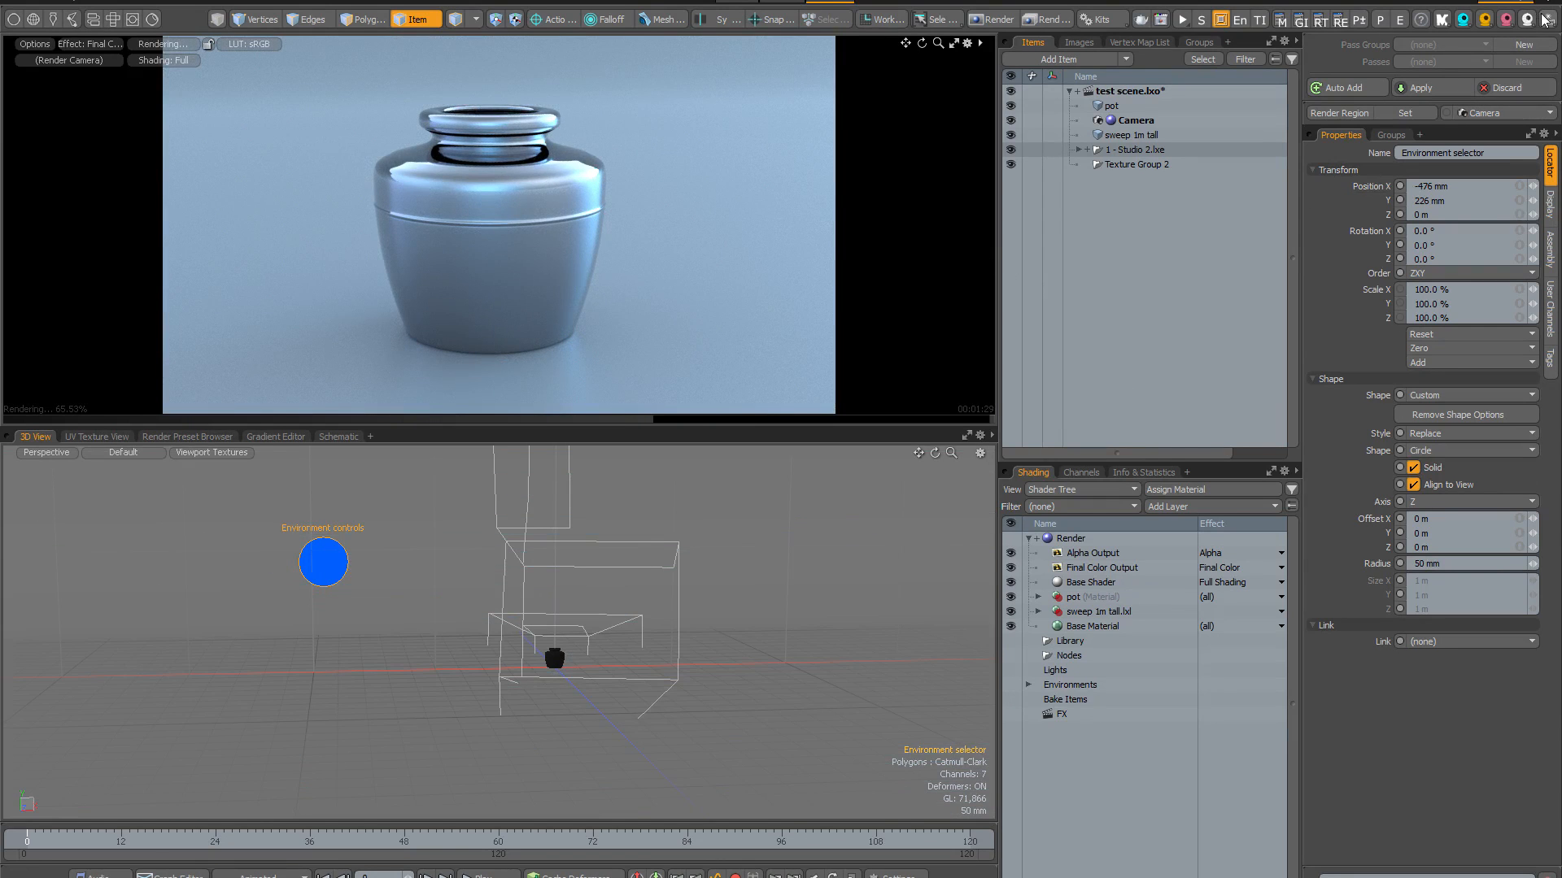
Replace the lighting with the 2 - Interiors 2 preset and select its Environment controls.
left_click(1546, 20)
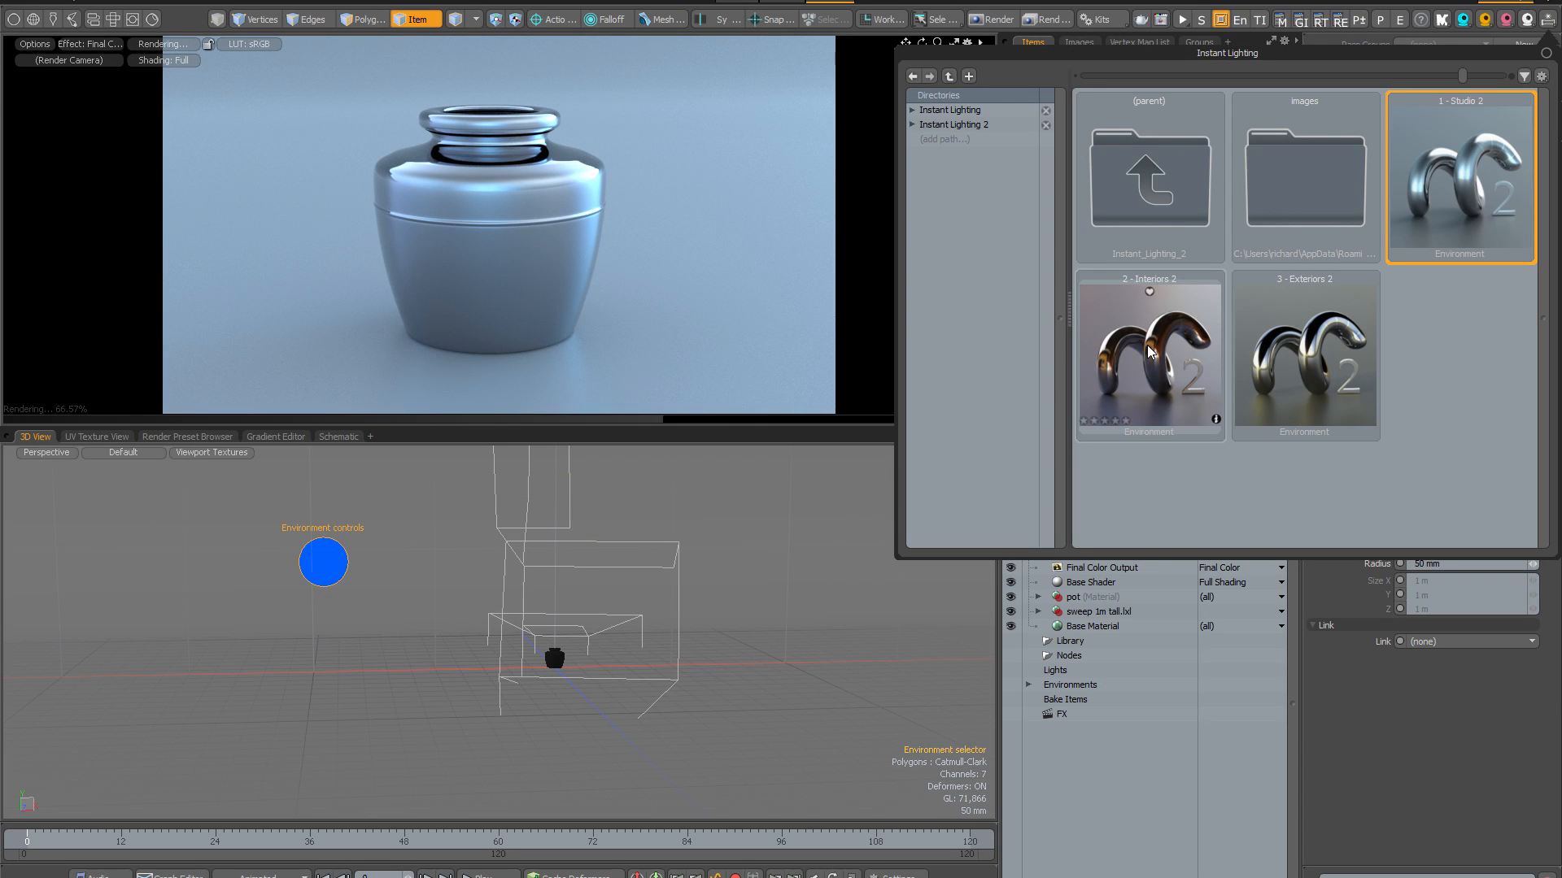
left_click(1149, 352)
double_click(1149, 351)
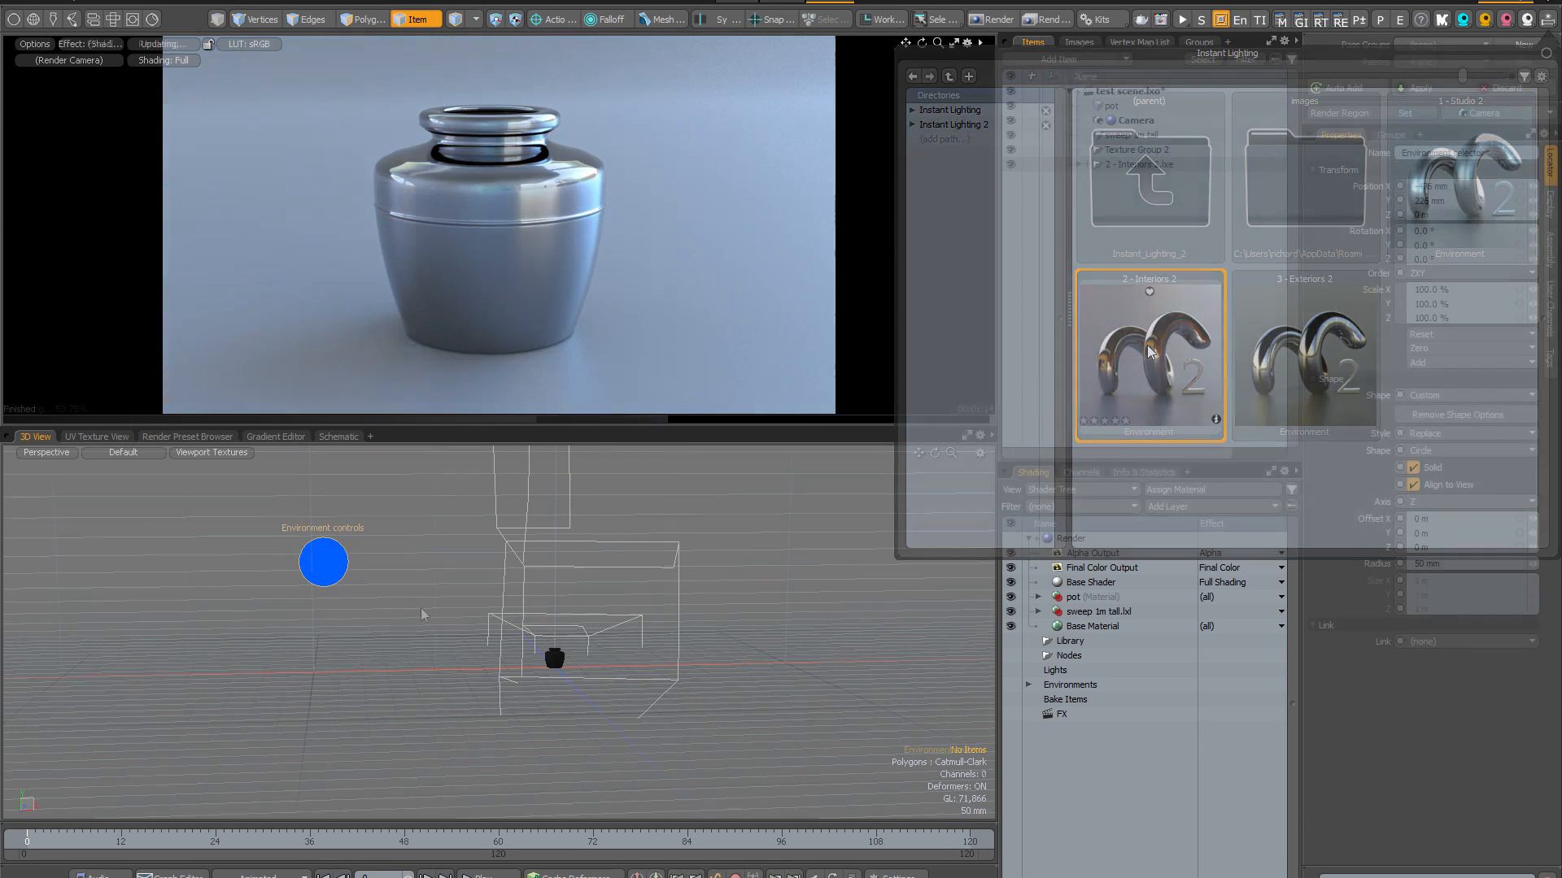
left_click(329, 575)
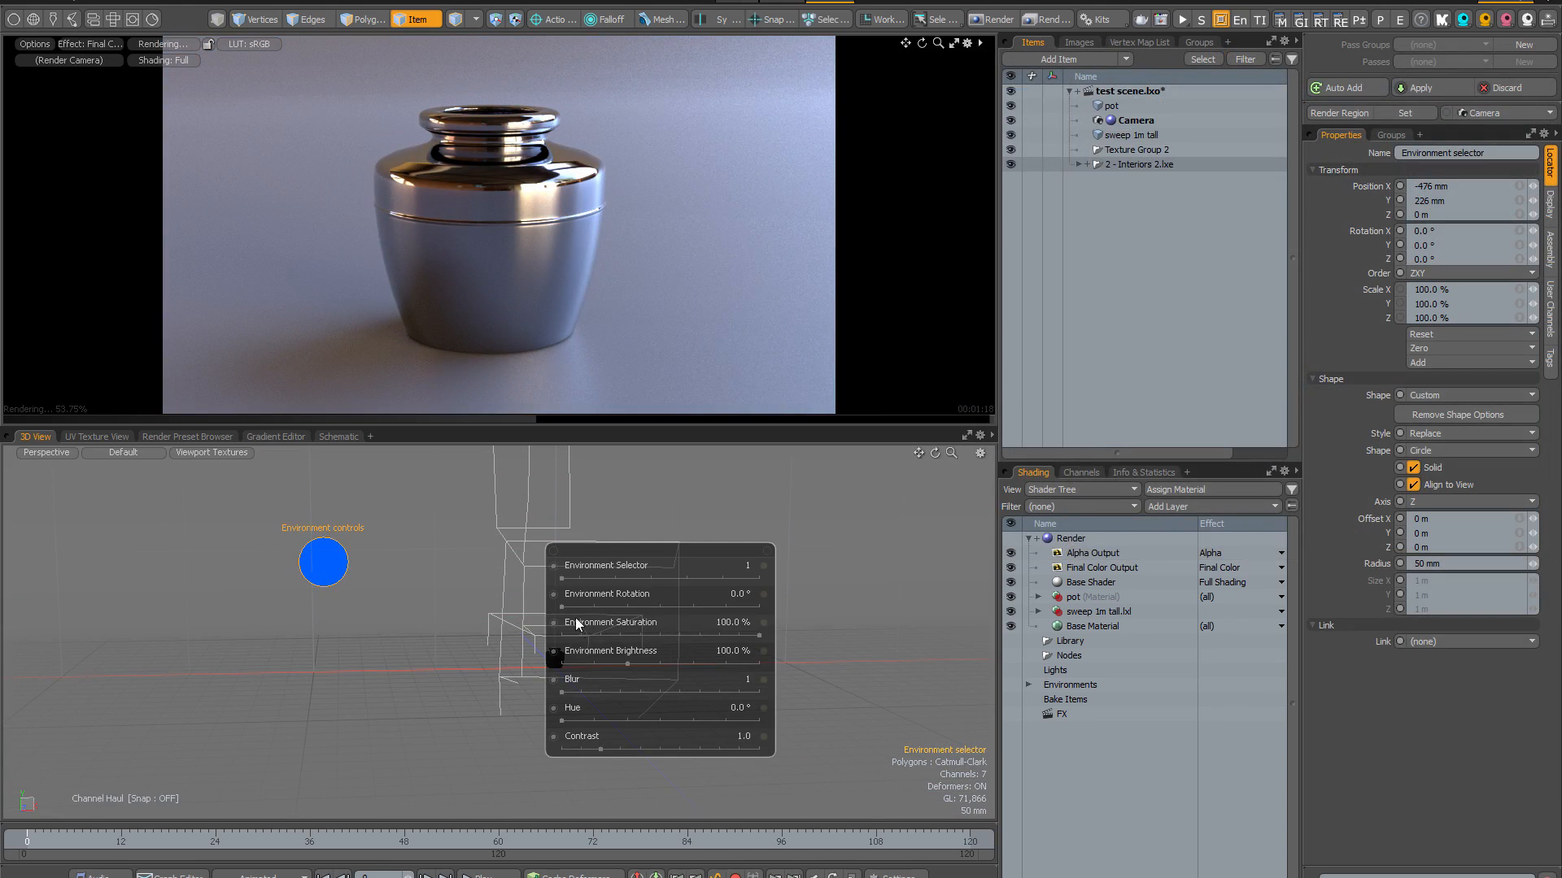
Rotate the first interior environment to 200°, switch the Environment Selector to 4 and set the rotation to 75°.
mouse_move(566, 607)
left_mouse_down()
mouse_move(748, 607)
mouse_move(671, 606)
left_mouse_up()
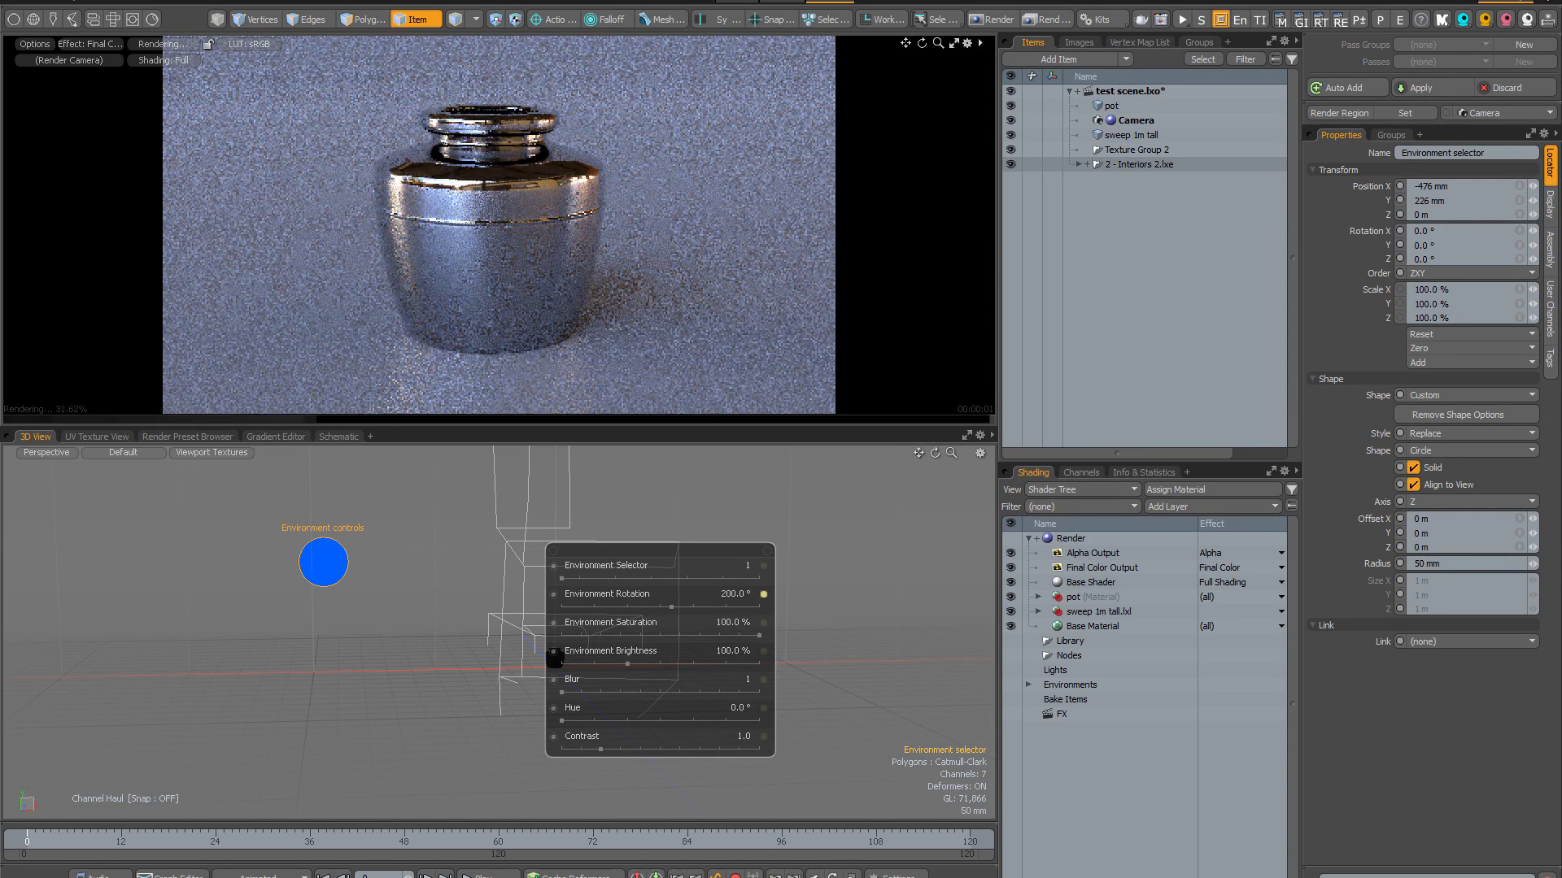
left_click_drag(562, 577, 579, 578)
left_click_drag(671, 607, 628, 607)
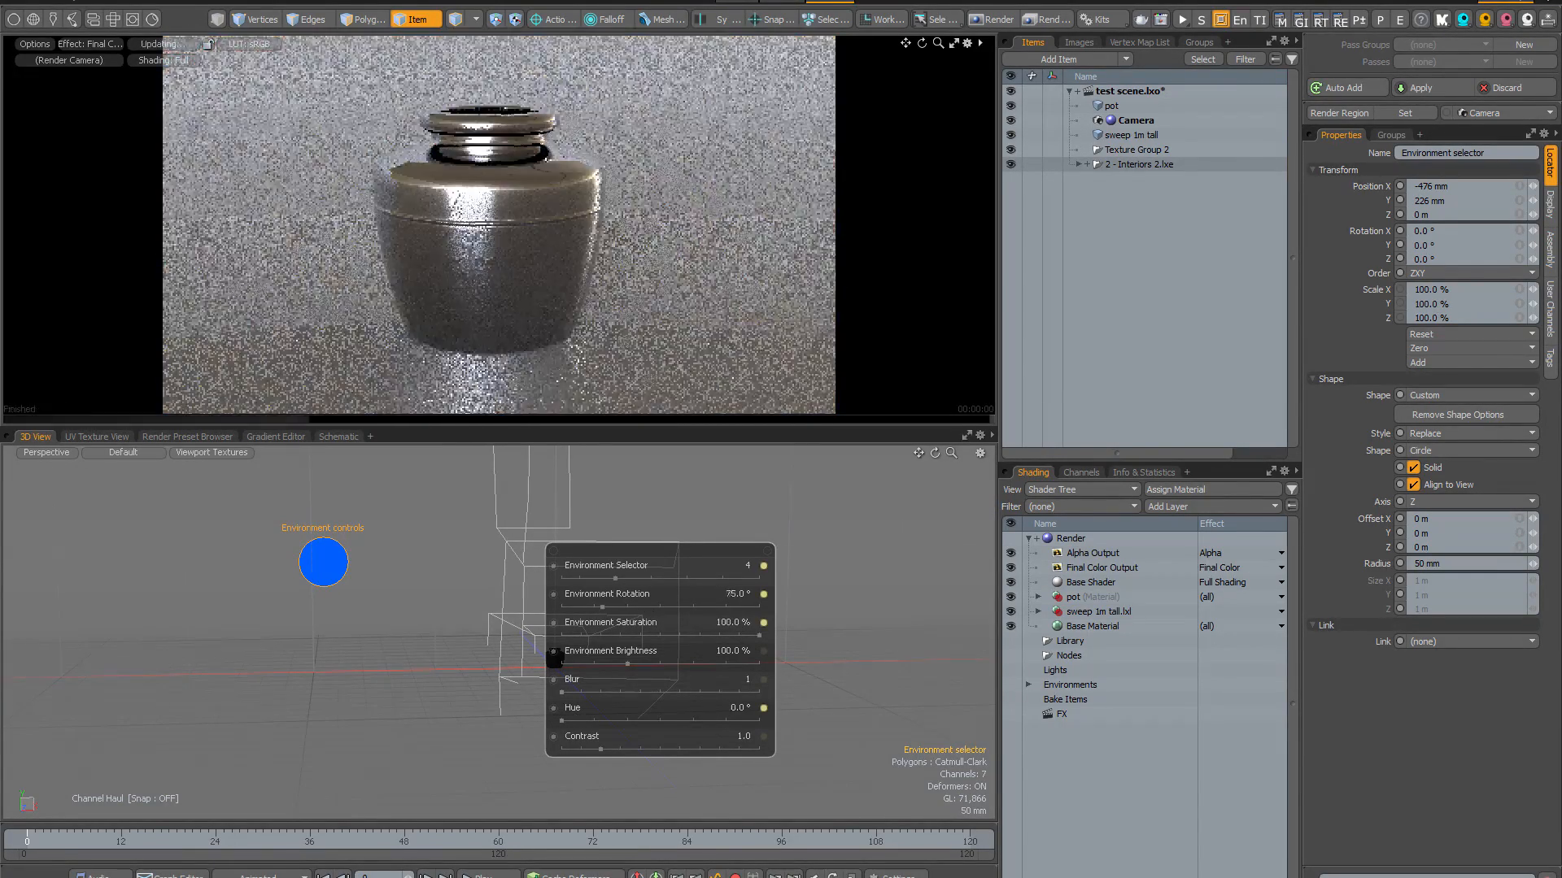
Advance the interior Environment Selector to 9 and set the Environment Rotation to 275°, with saturation at 100% and hue at 0°.
left_click_drag(614, 578, 632, 578)
left_click_drag(711, 607, 683, 635)
left_click_drag(668, 578, 687, 579)
left_click_drag(684, 636, 712, 607)
mouse_move(561, 721)
left_mouse_down()
mouse_move(660, 721)
mouse_move(561, 720)
left_mouse_up()
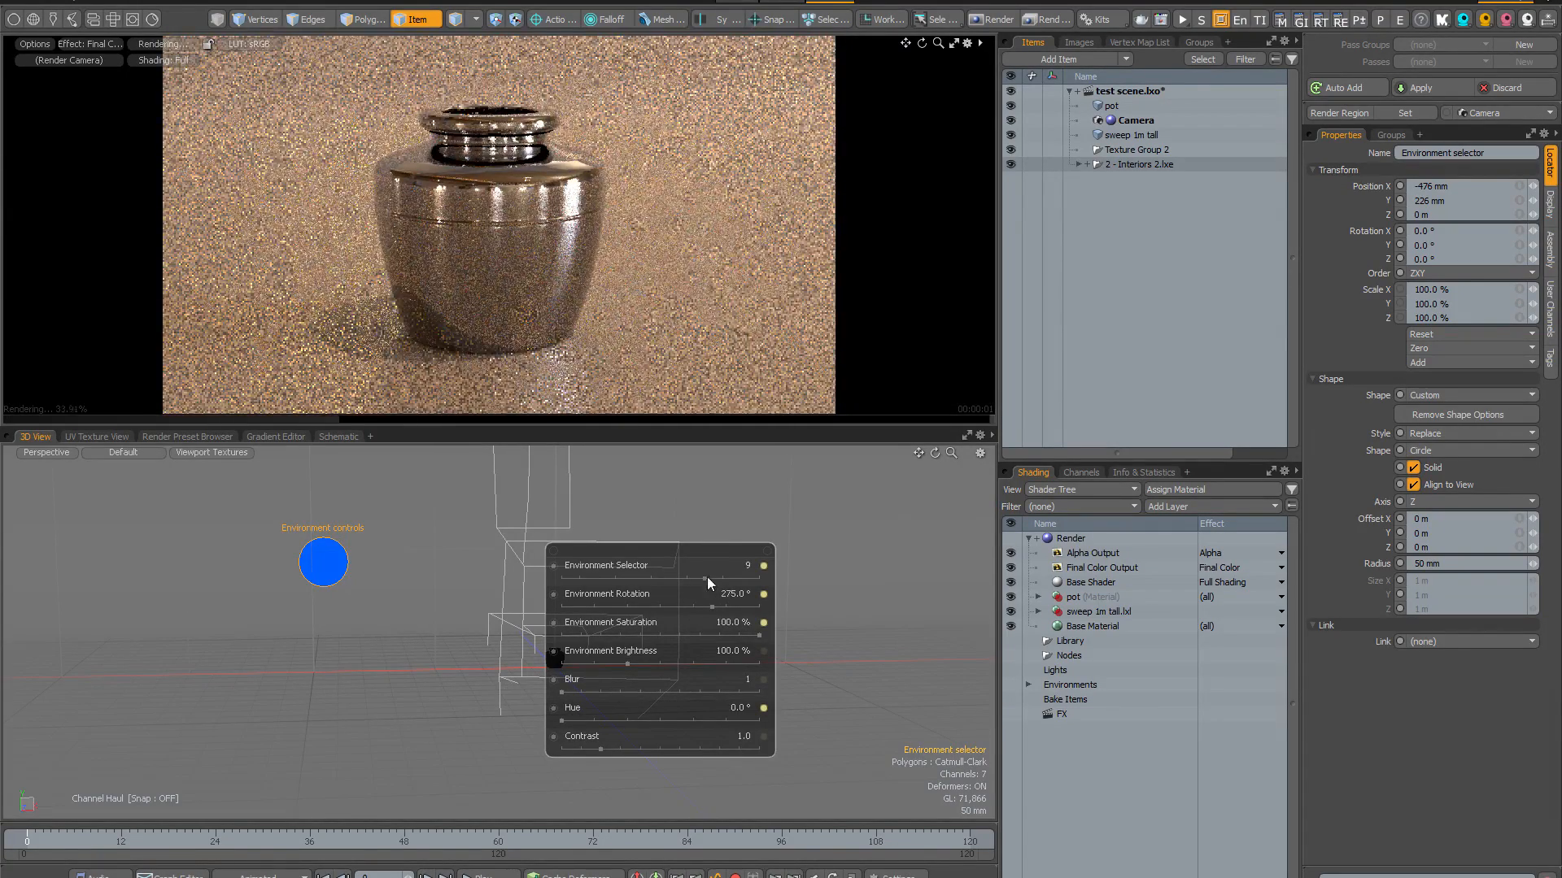
Set the interior Environment Selector to 12 and return the Environment Rotation to 0°.
left_click_drag(706, 578, 626, 609)
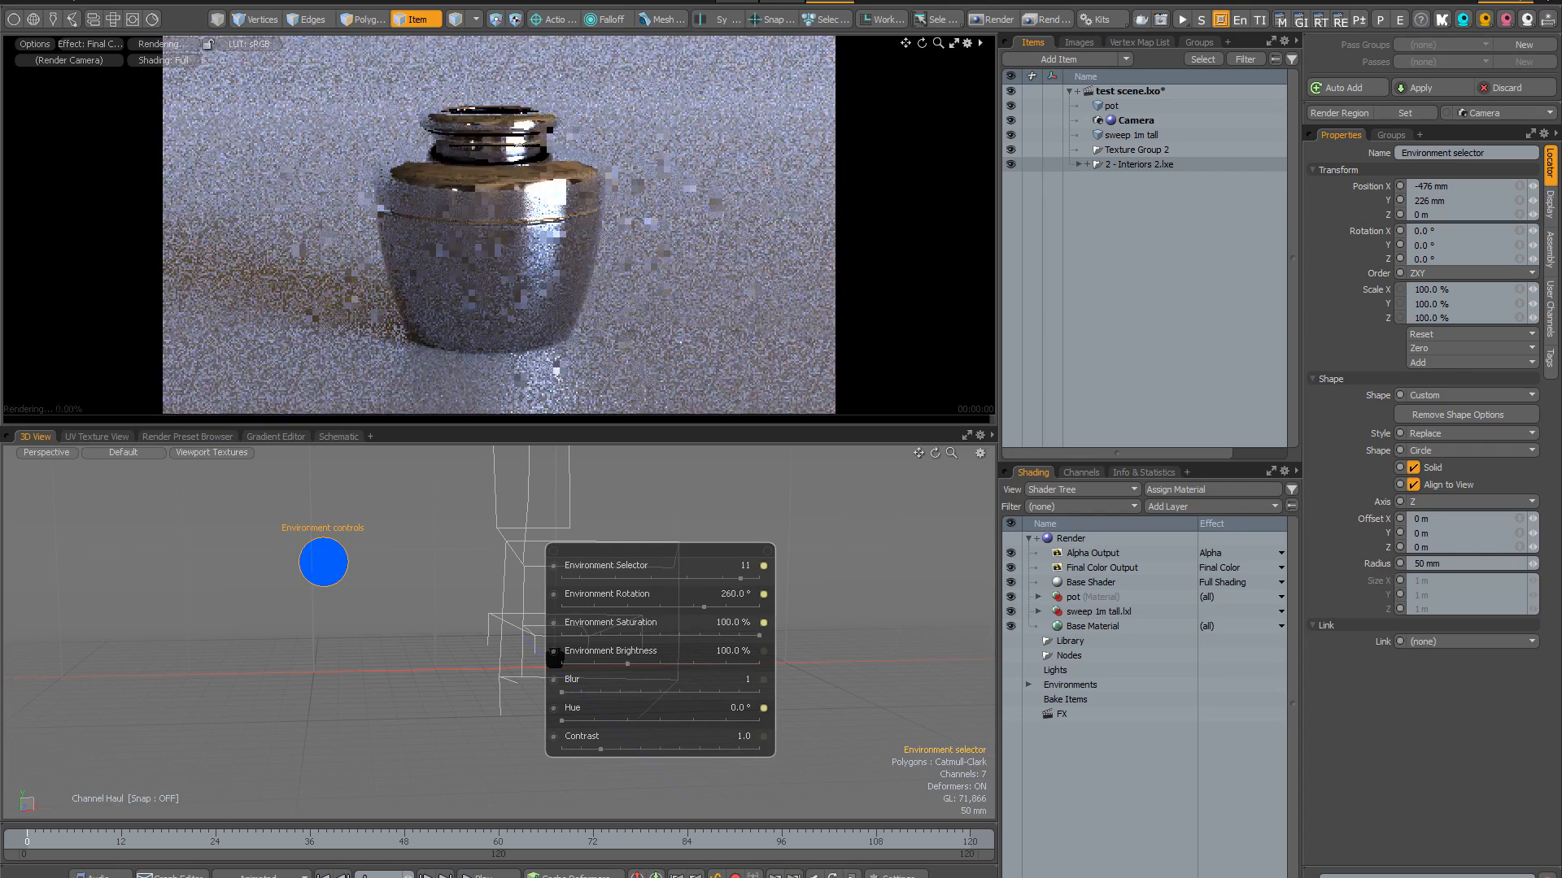
left_click_drag(740, 578, 759, 578)
left_click_drag(613, 607, 561, 606)
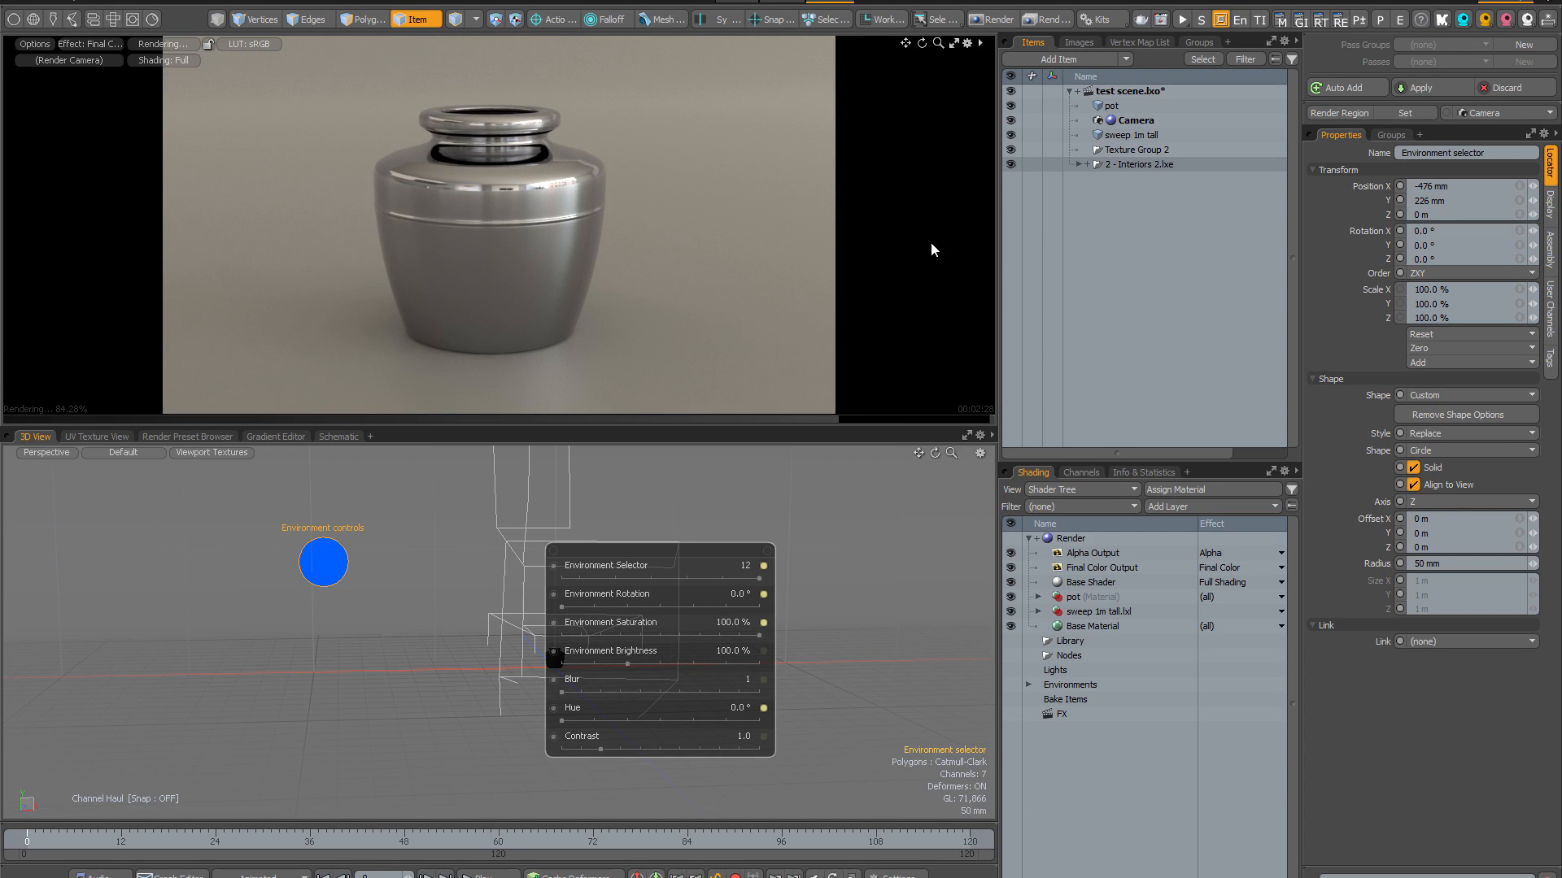
Replace the lighting with the 3 - Exteriors 2 preset and select its Environment controls.
left_click(1543, 19)
left_click(1304, 370)
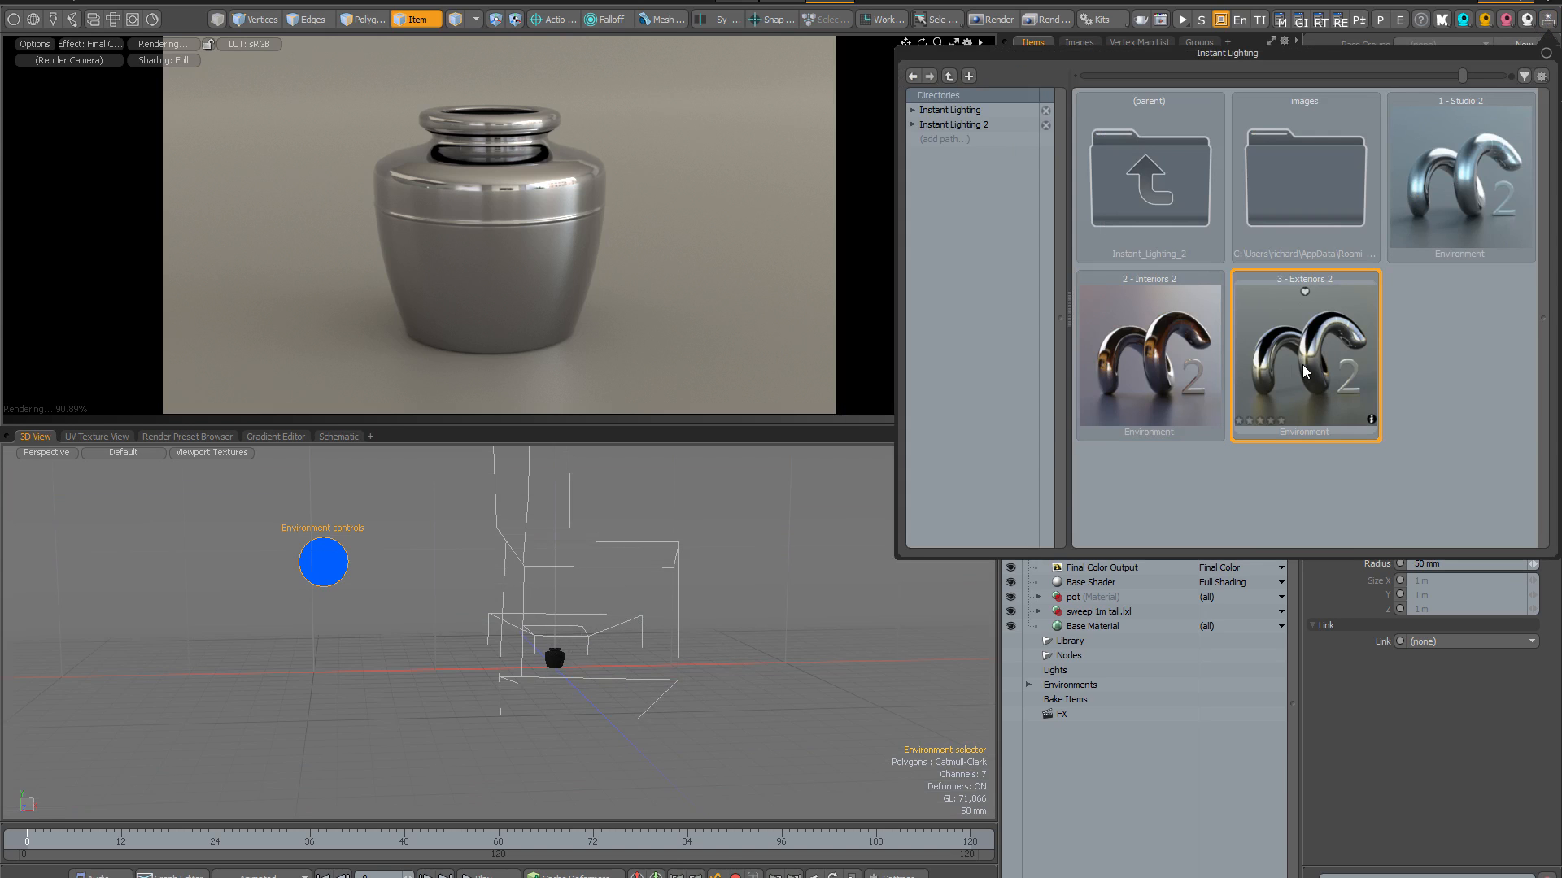
double_click(1304, 370)
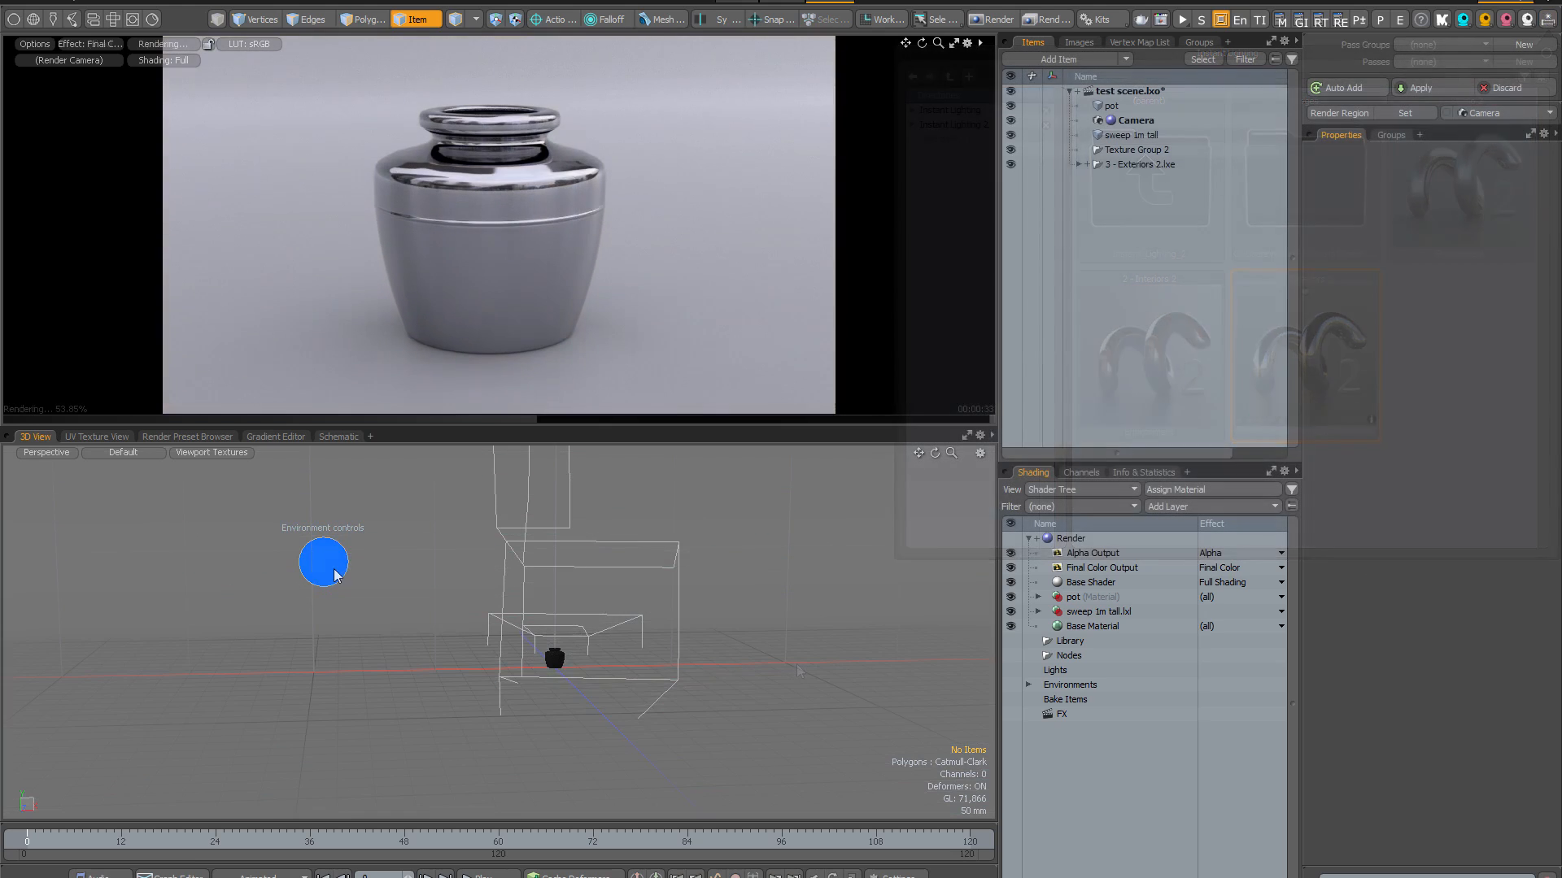
left_click(334, 573)
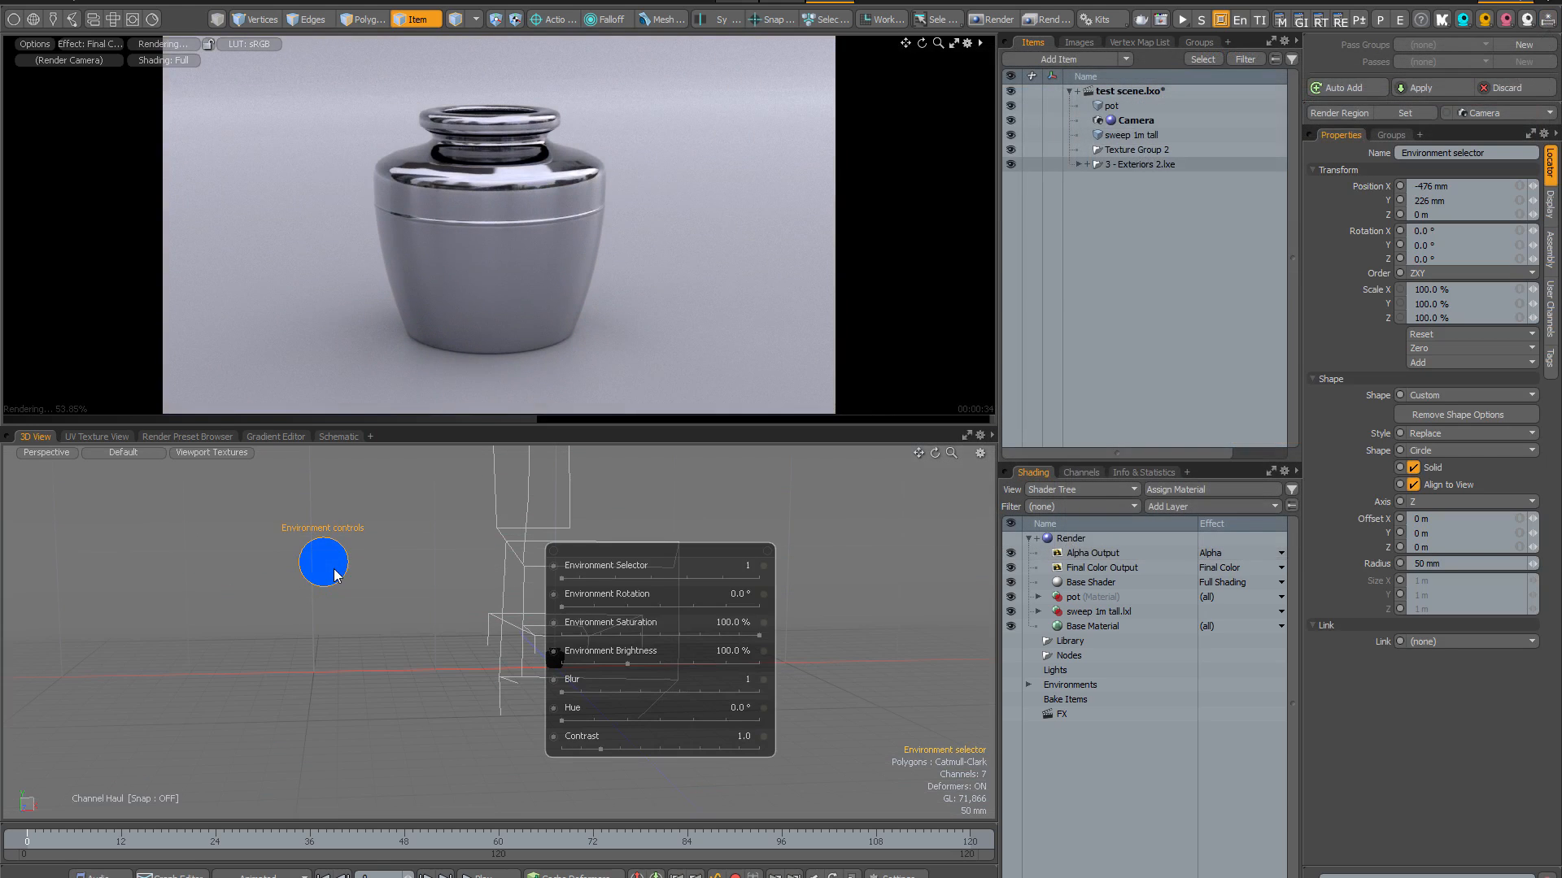
Set the exterior Environment Selector to 9 and the brightness to 145%, and adjust the Environment Rotation.
left_click(563, 578)
mouse_move(566, 607)
left_mouse_down()
mouse_move(618, 607)
mouse_move(578, 607)
left_mouse_up()
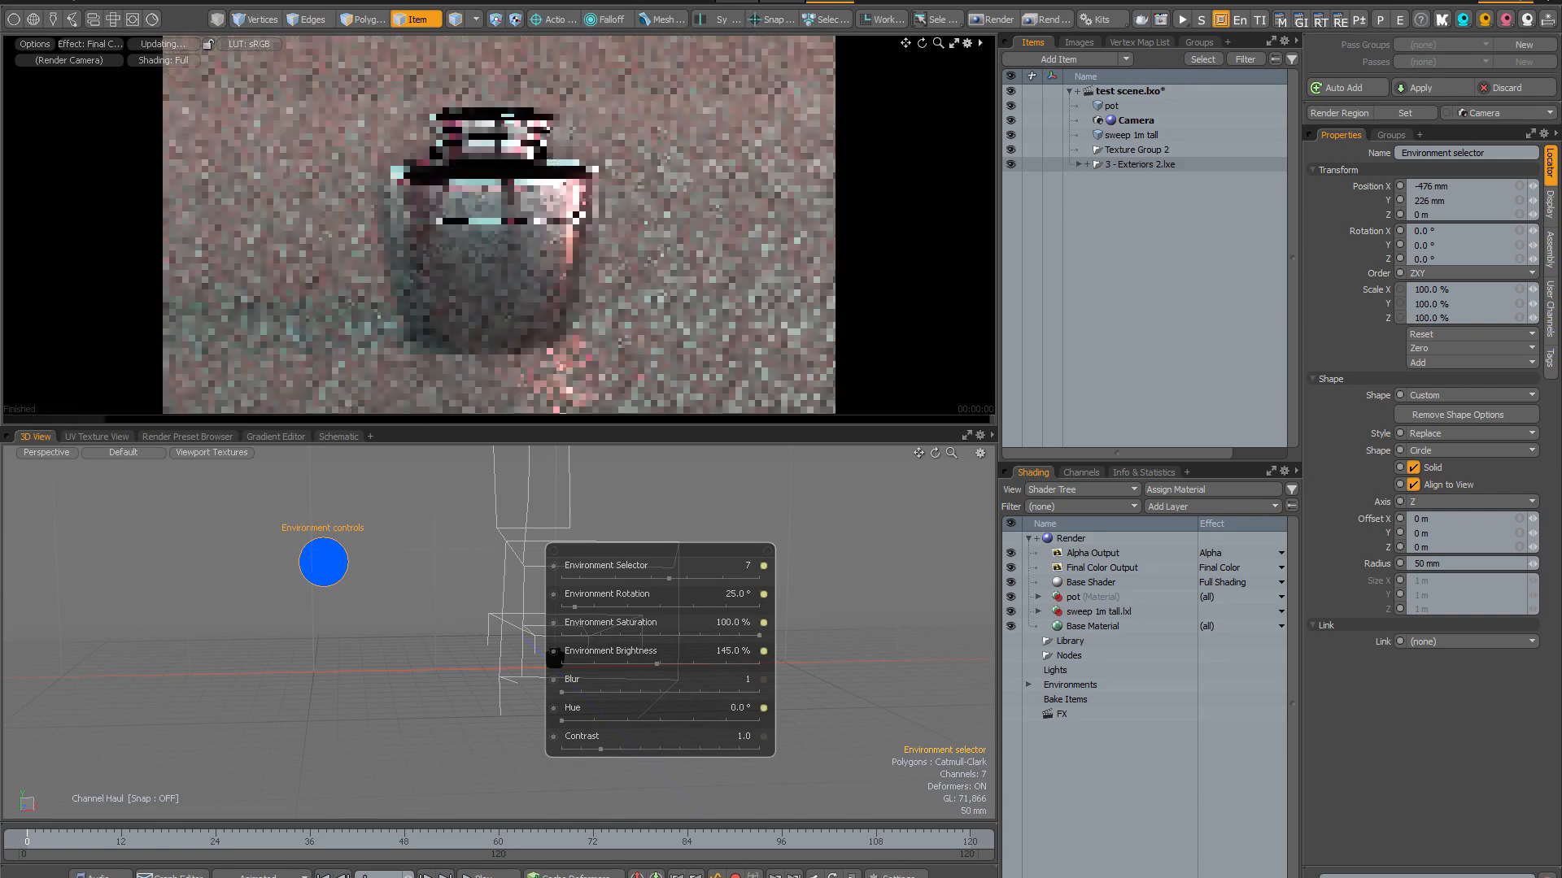
left_click(686, 576)
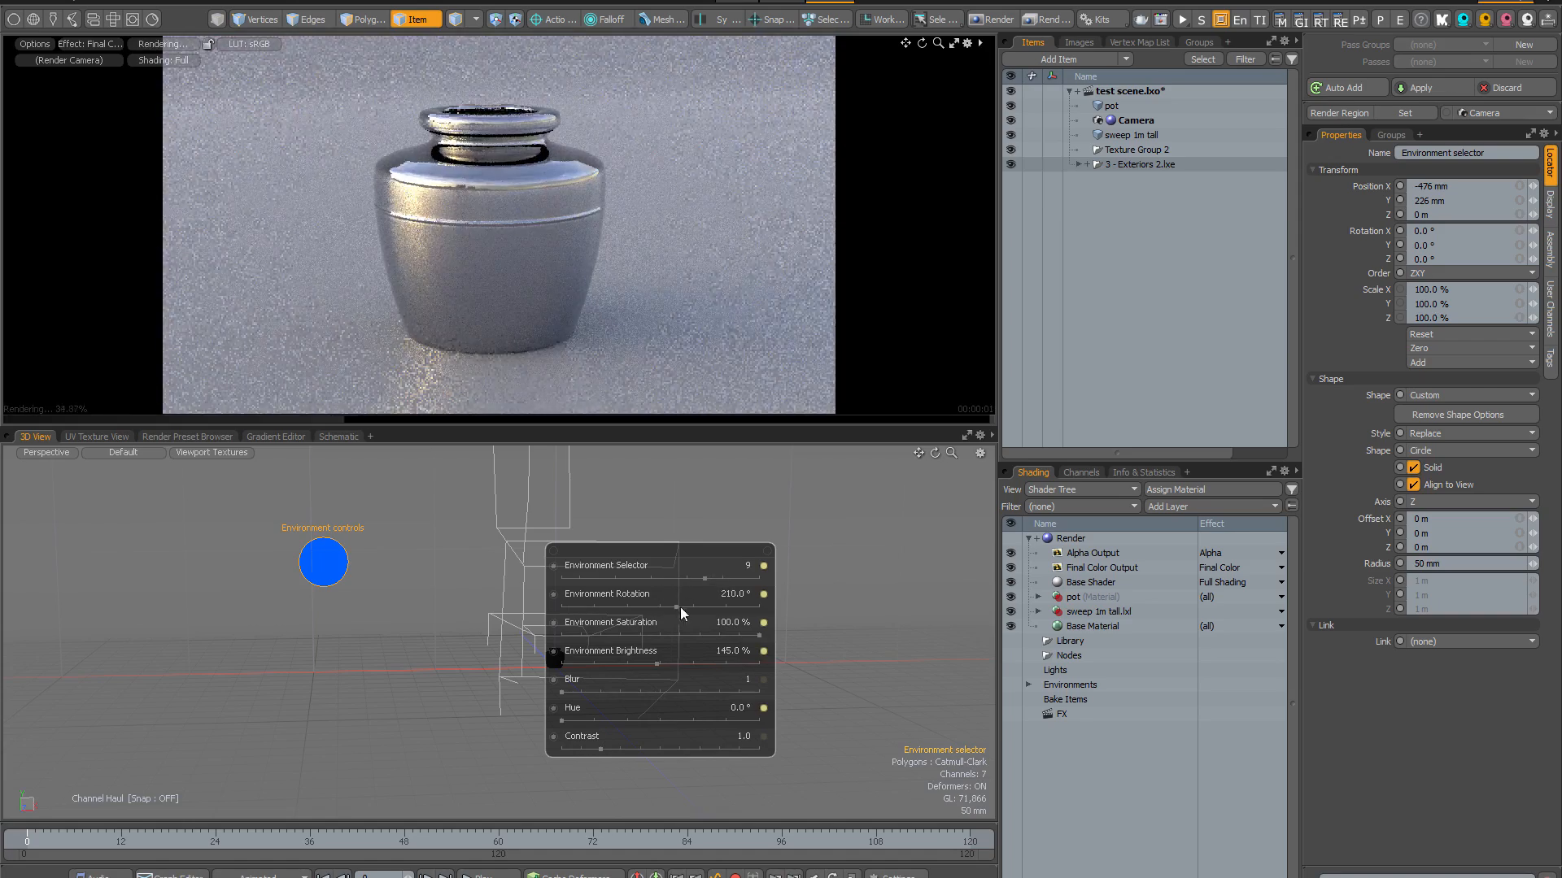
left_click_drag(680, 607, 726, 607)
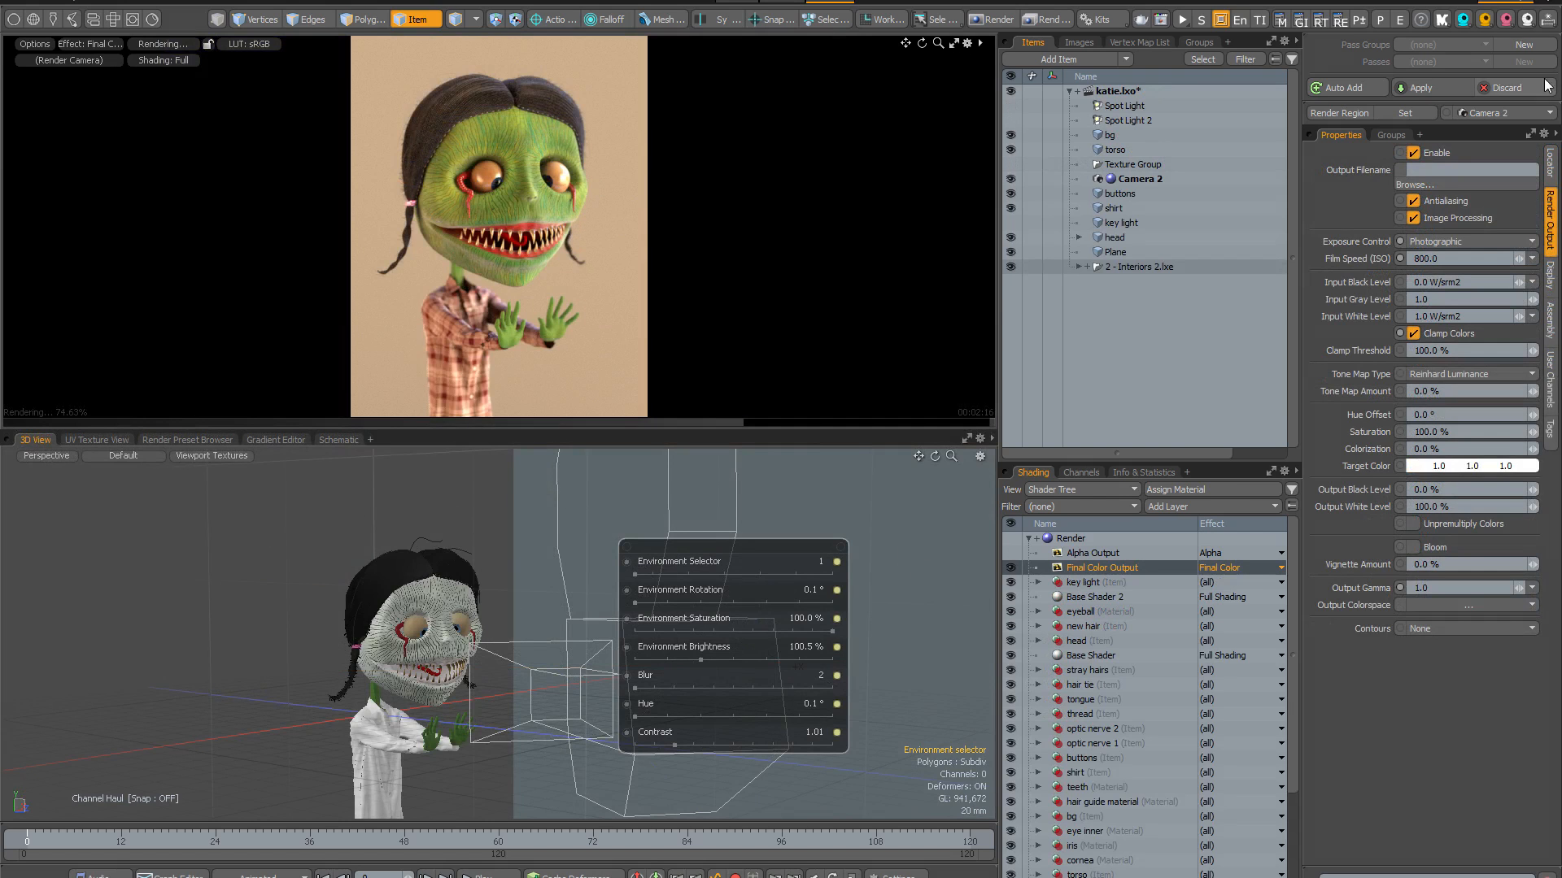
Load the 2 - Interiors 2 Instant Lighting preset into the katie.lxo character scene.
left_click(1548, 20)
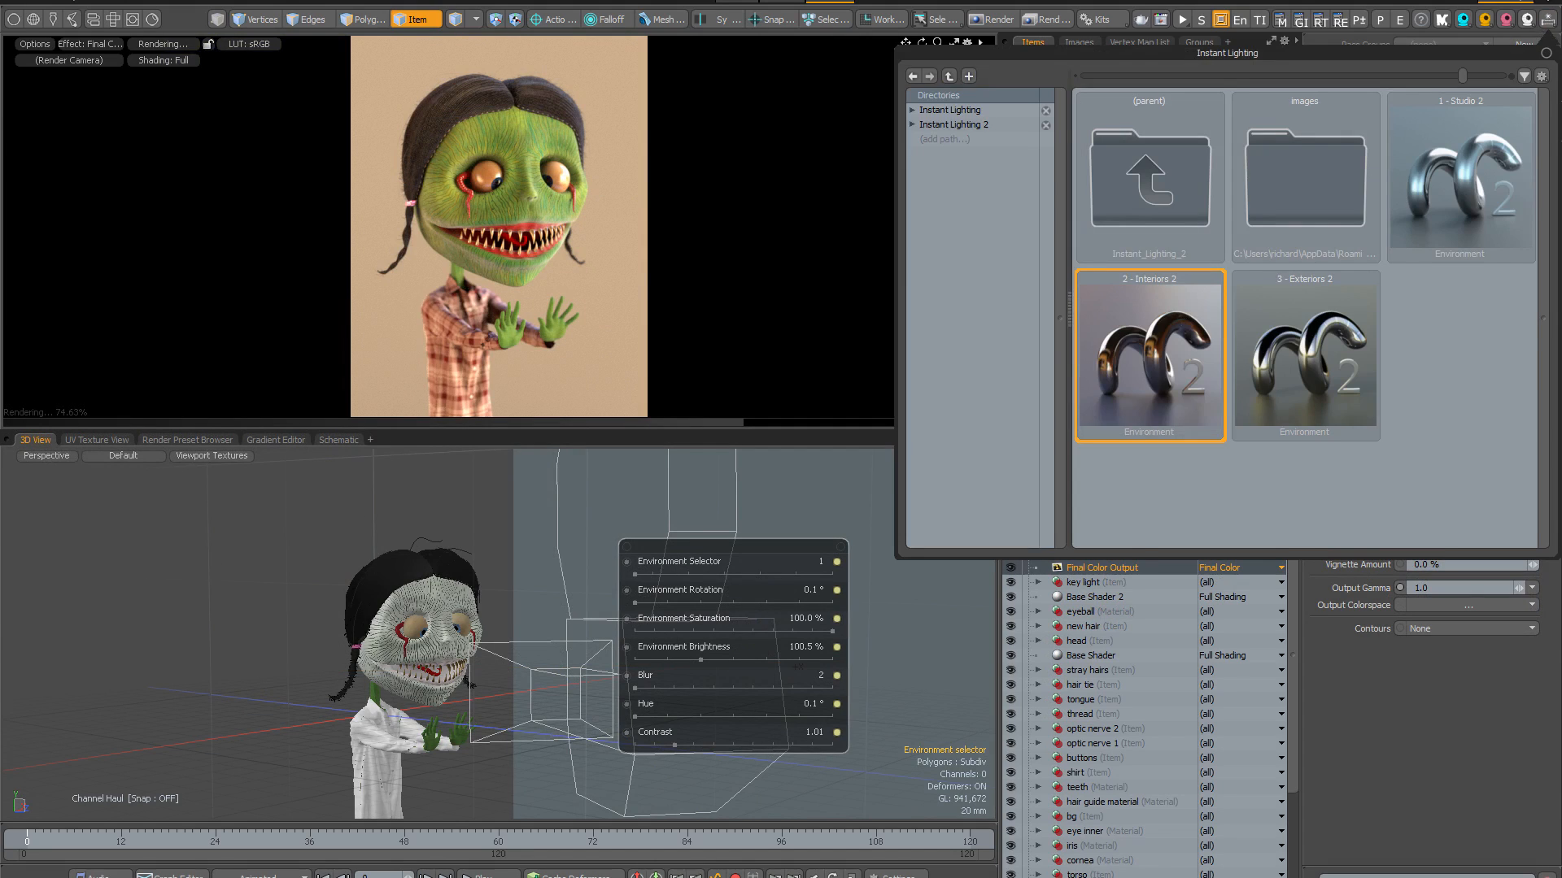
double_click(1177, 316)
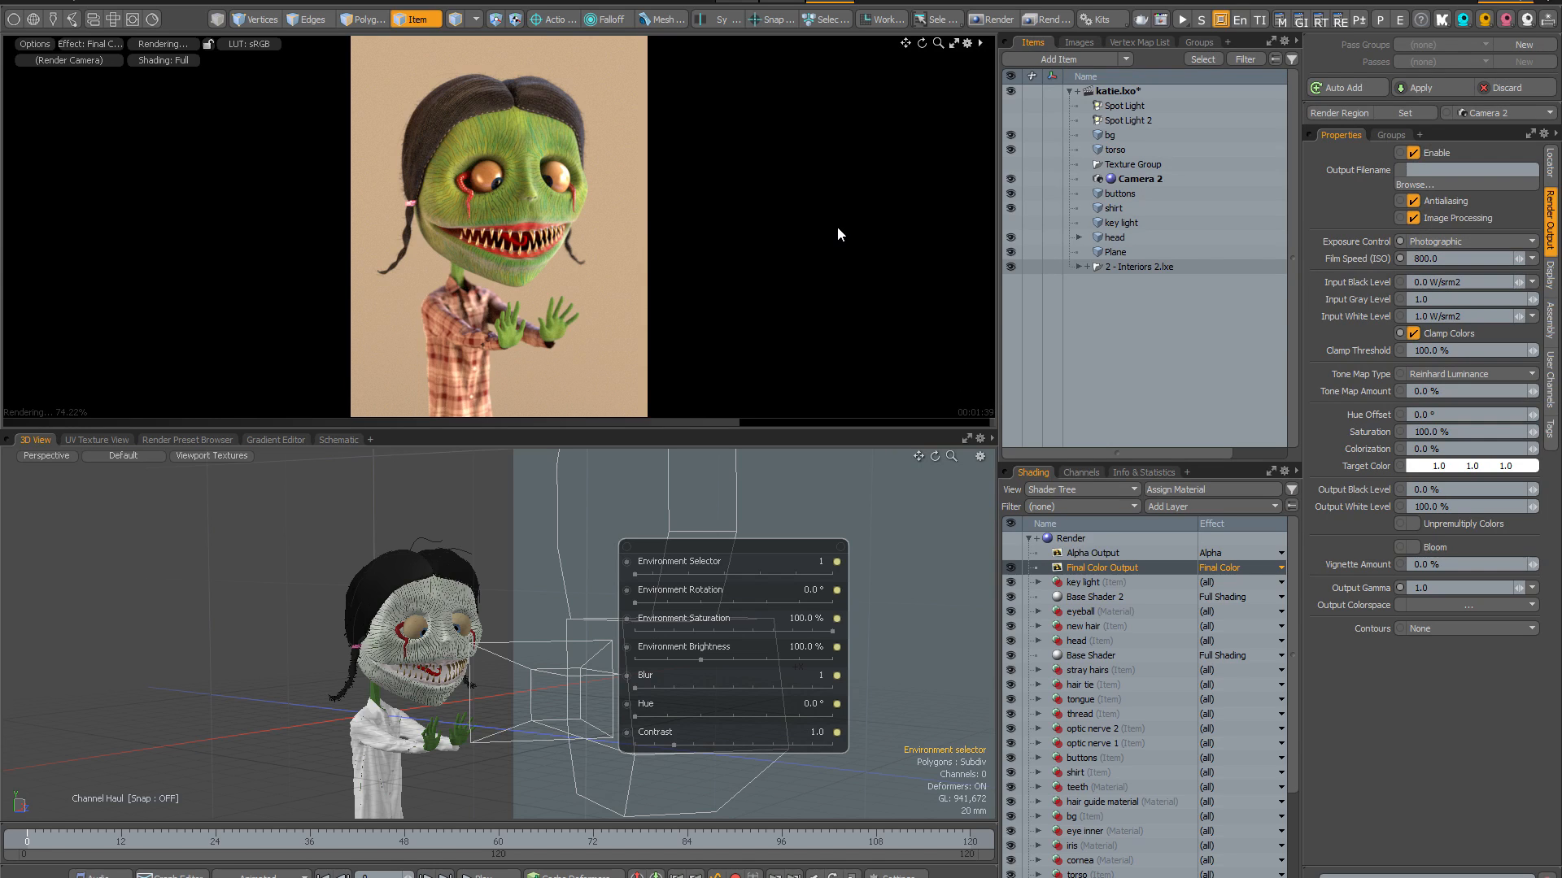
Set the Environment Rotation to 165°, Environment Brightness to 70%, Hue to 160° and Contrast to 1.9 for the character scene.
left_click_drag(634, 602, 725, 603)
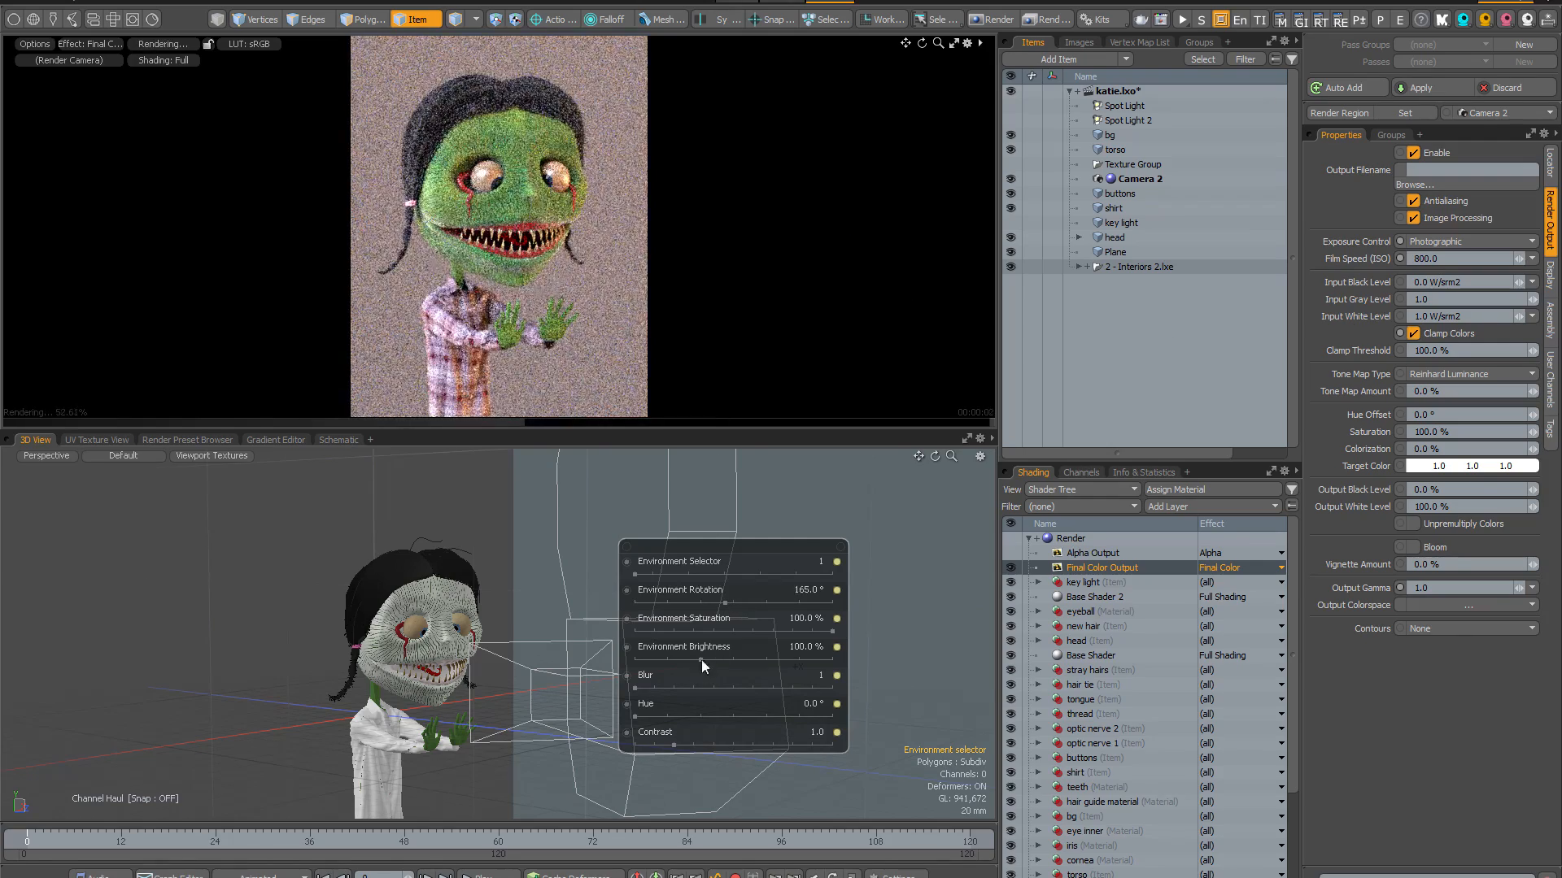
left_click_drag(700, 660, 680, 660)
left_click_drag(669, 745, 722, 716)
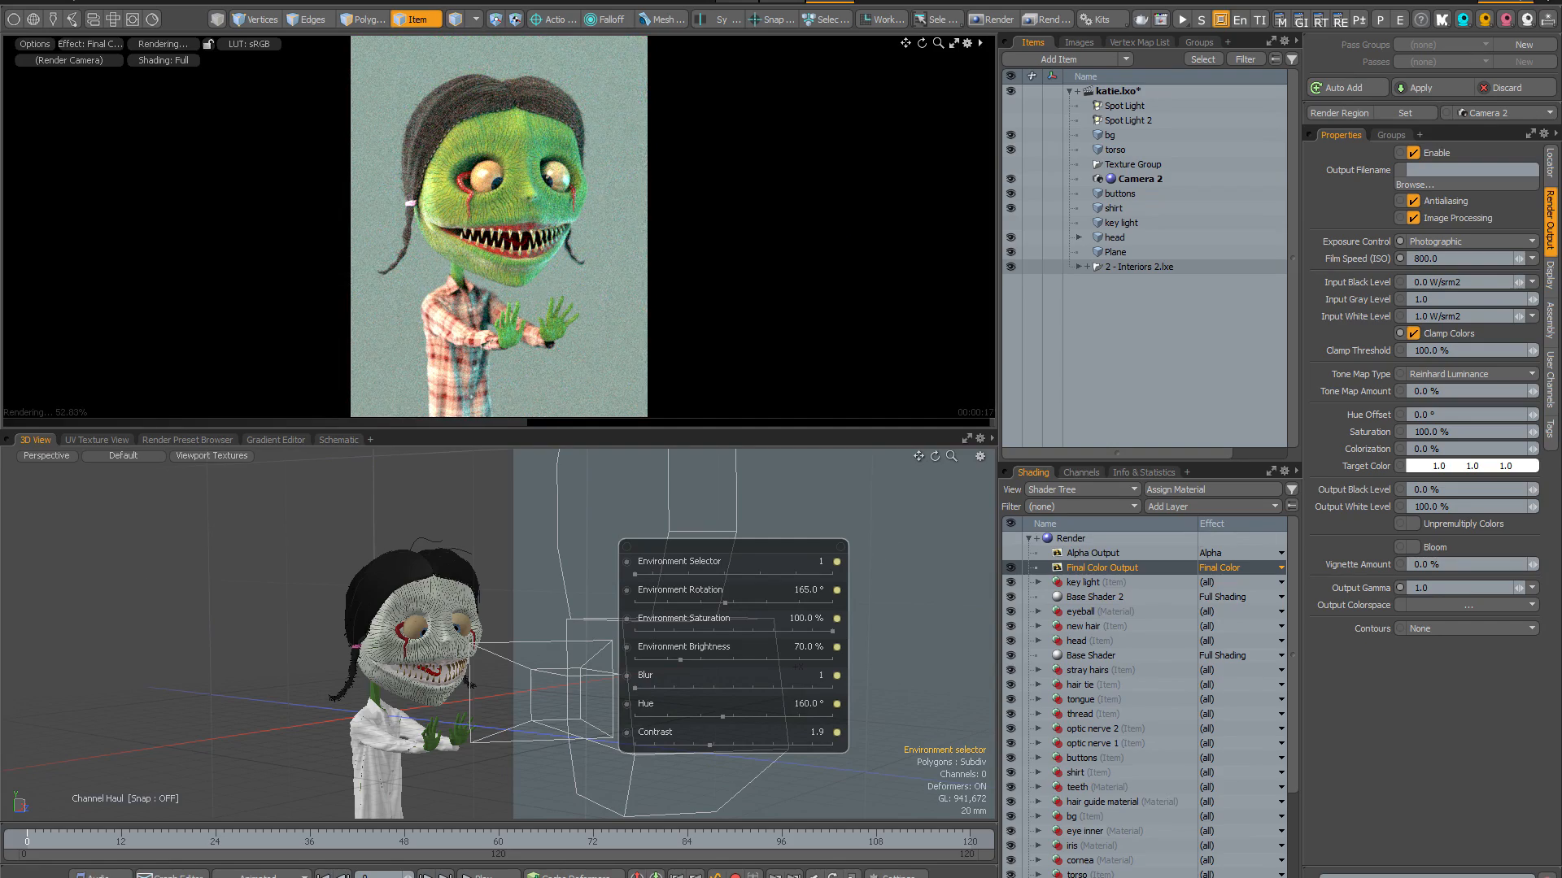
Set the Environment Selector to 2, Rotation to 330° and Brightness to 85%, and reset Hue to 0° and Contrast to 1.0.
left_click_drag(636, 574, 815, 603)
left_click_drag(680, 659, 689, 660)
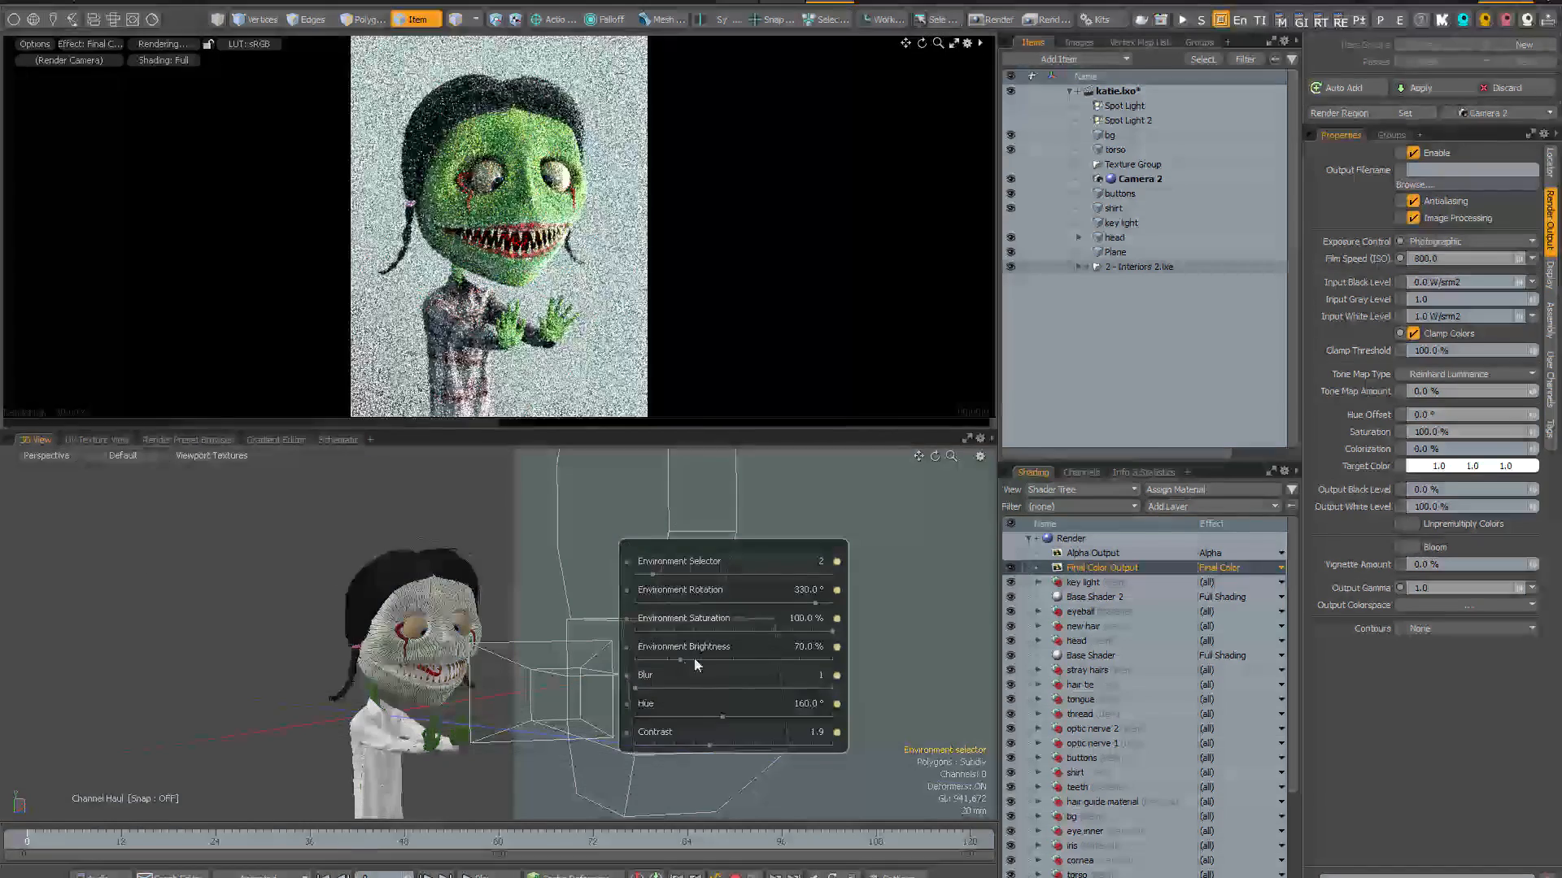
left_click_drag(723, 717, 673, 745)
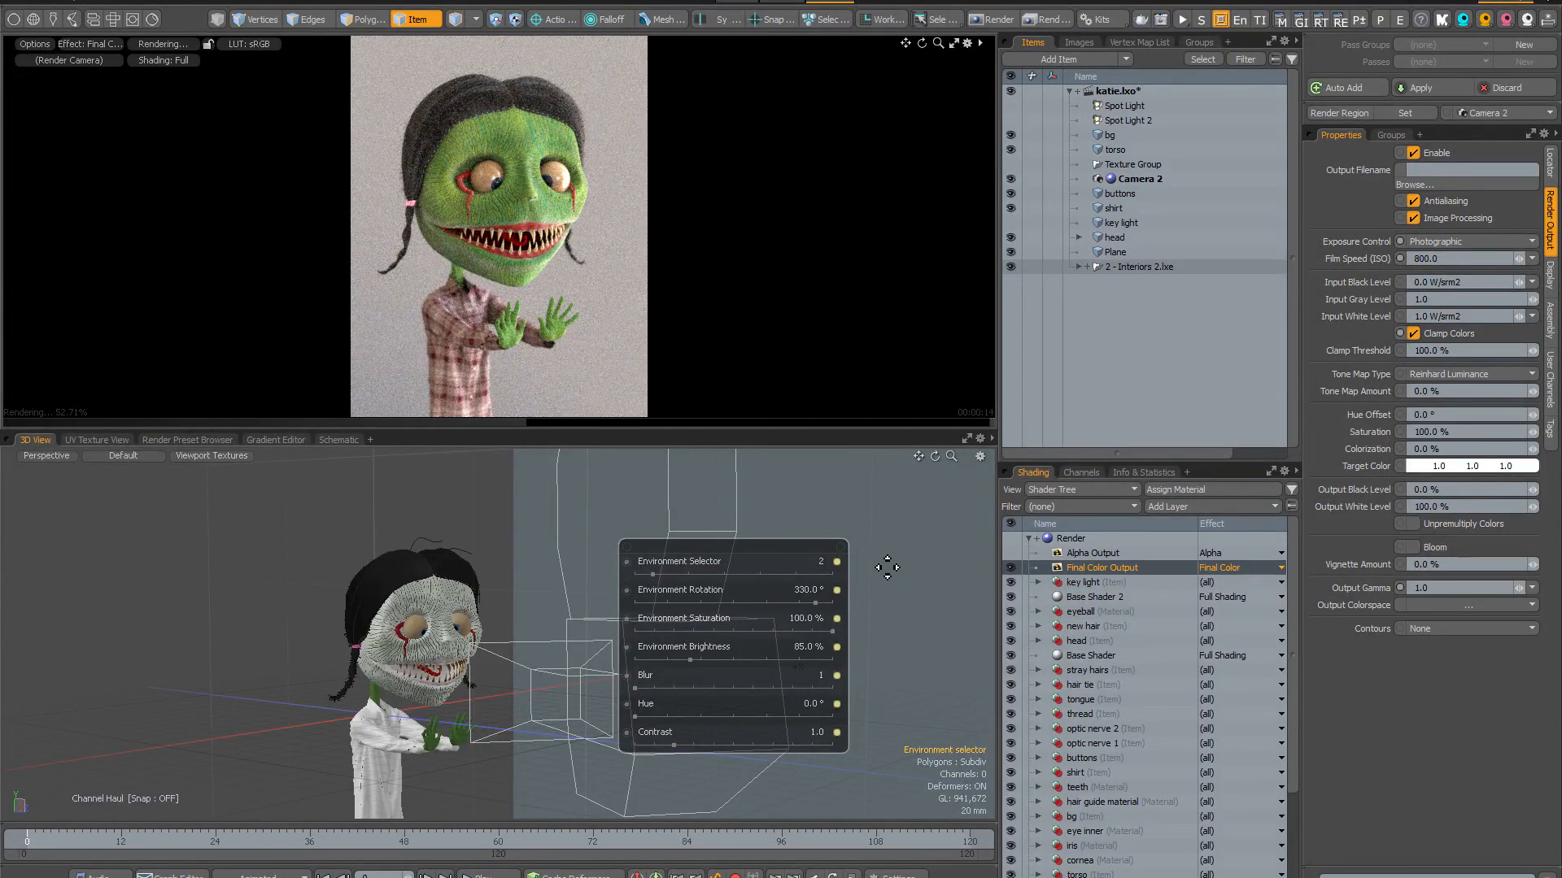
Light the character with Environment Selector 4, Environment Rotation 180° and Environment Brightness 90%.
left_click_drag(652, 574, 688, 575)
left_click_drag(815, 603, 634, 602)
left_click_drag(690, 660, 680, 660)
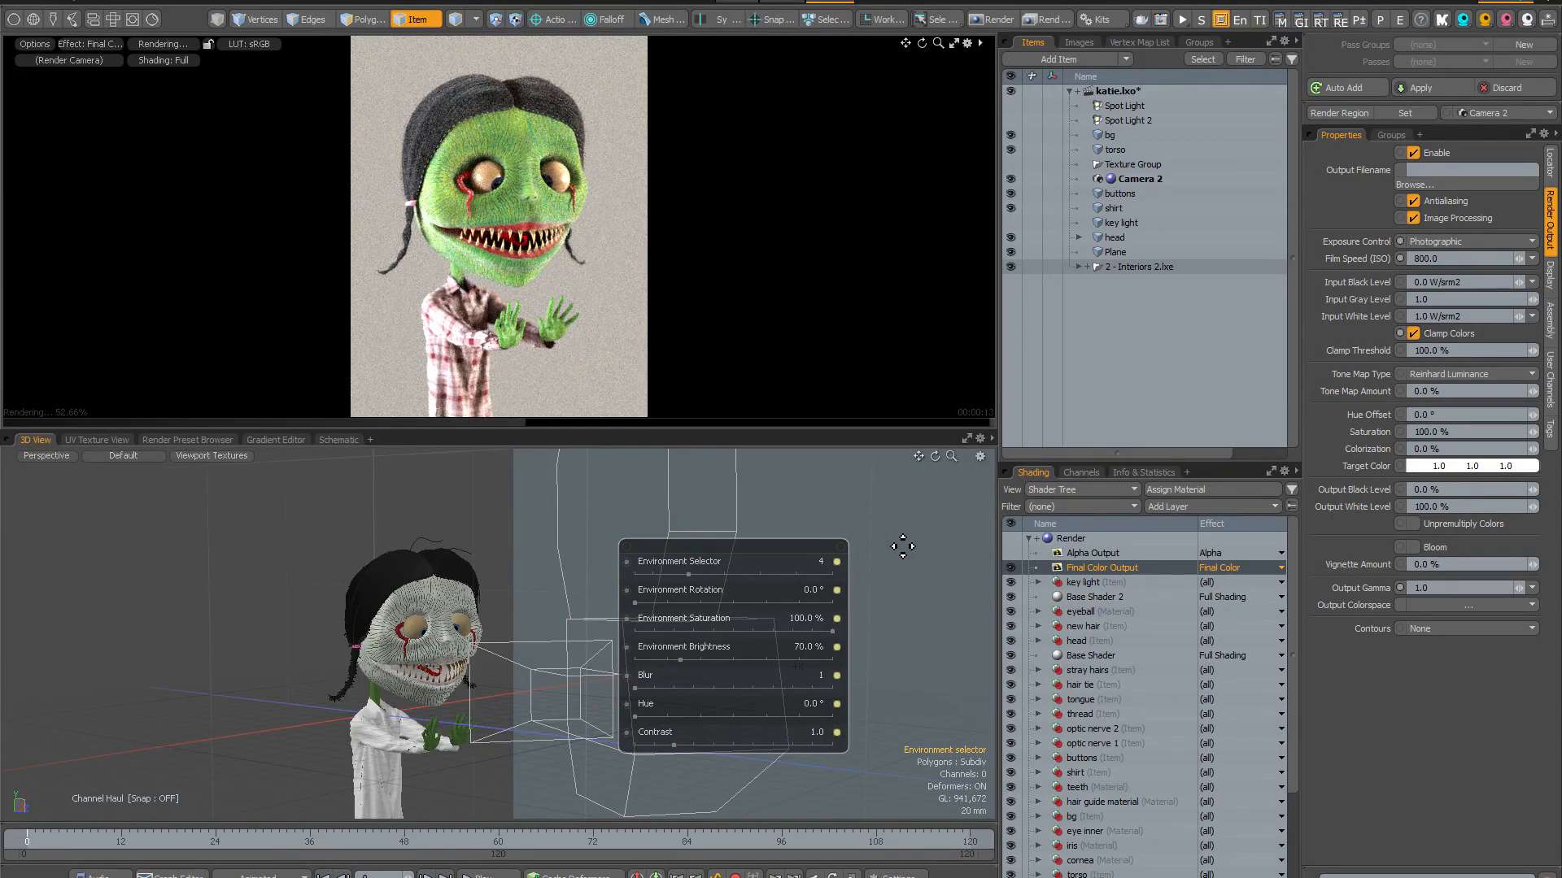
left_click_drag(634, 602, 732, 602)
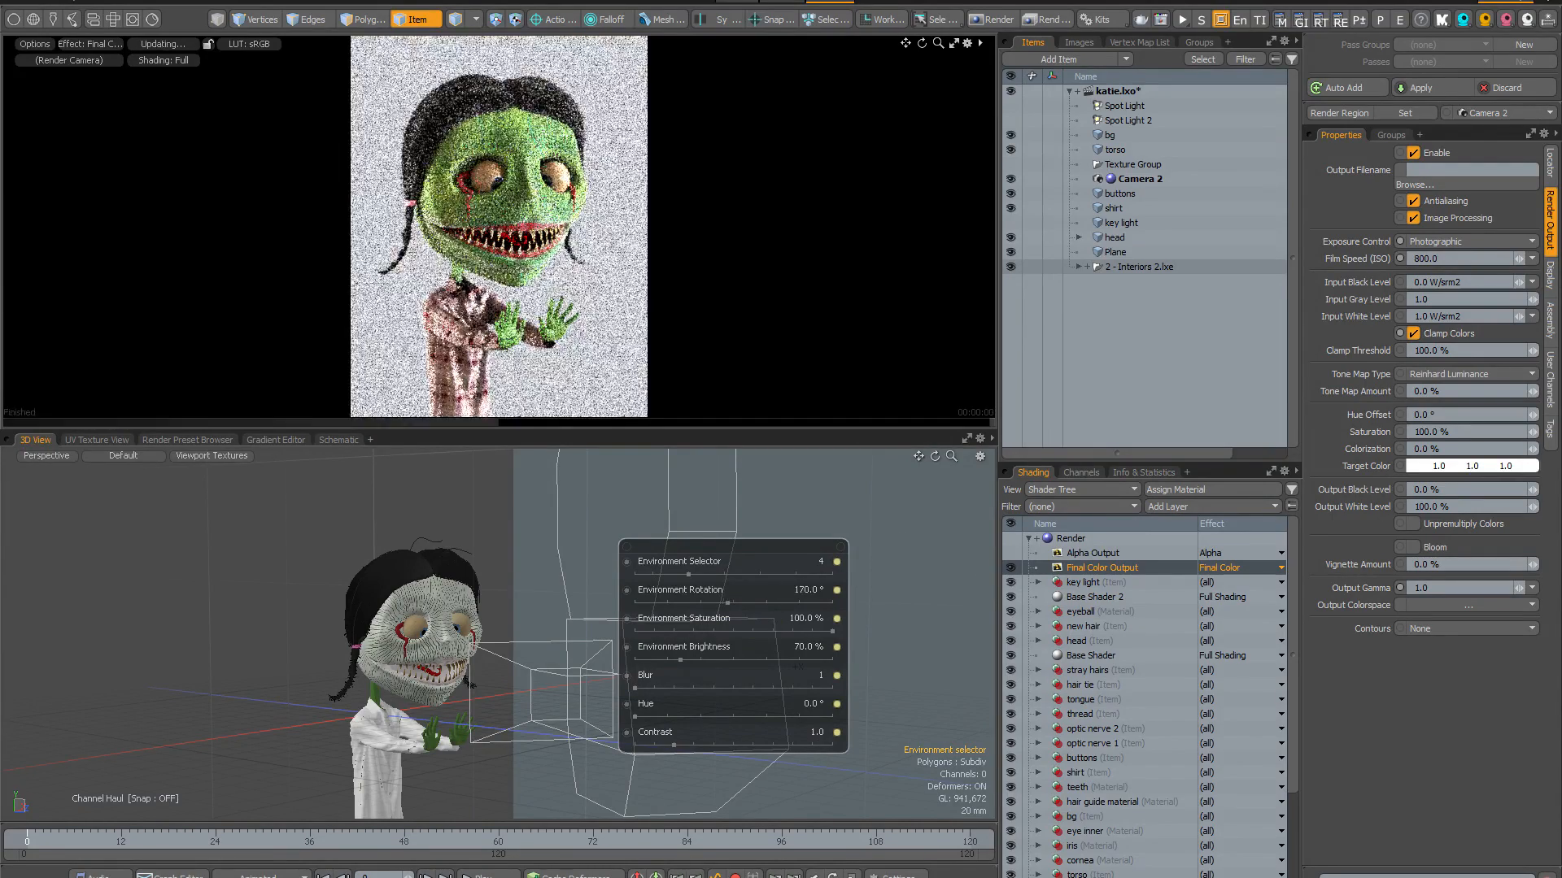
left_click_drag(680, 659, 693, 659)
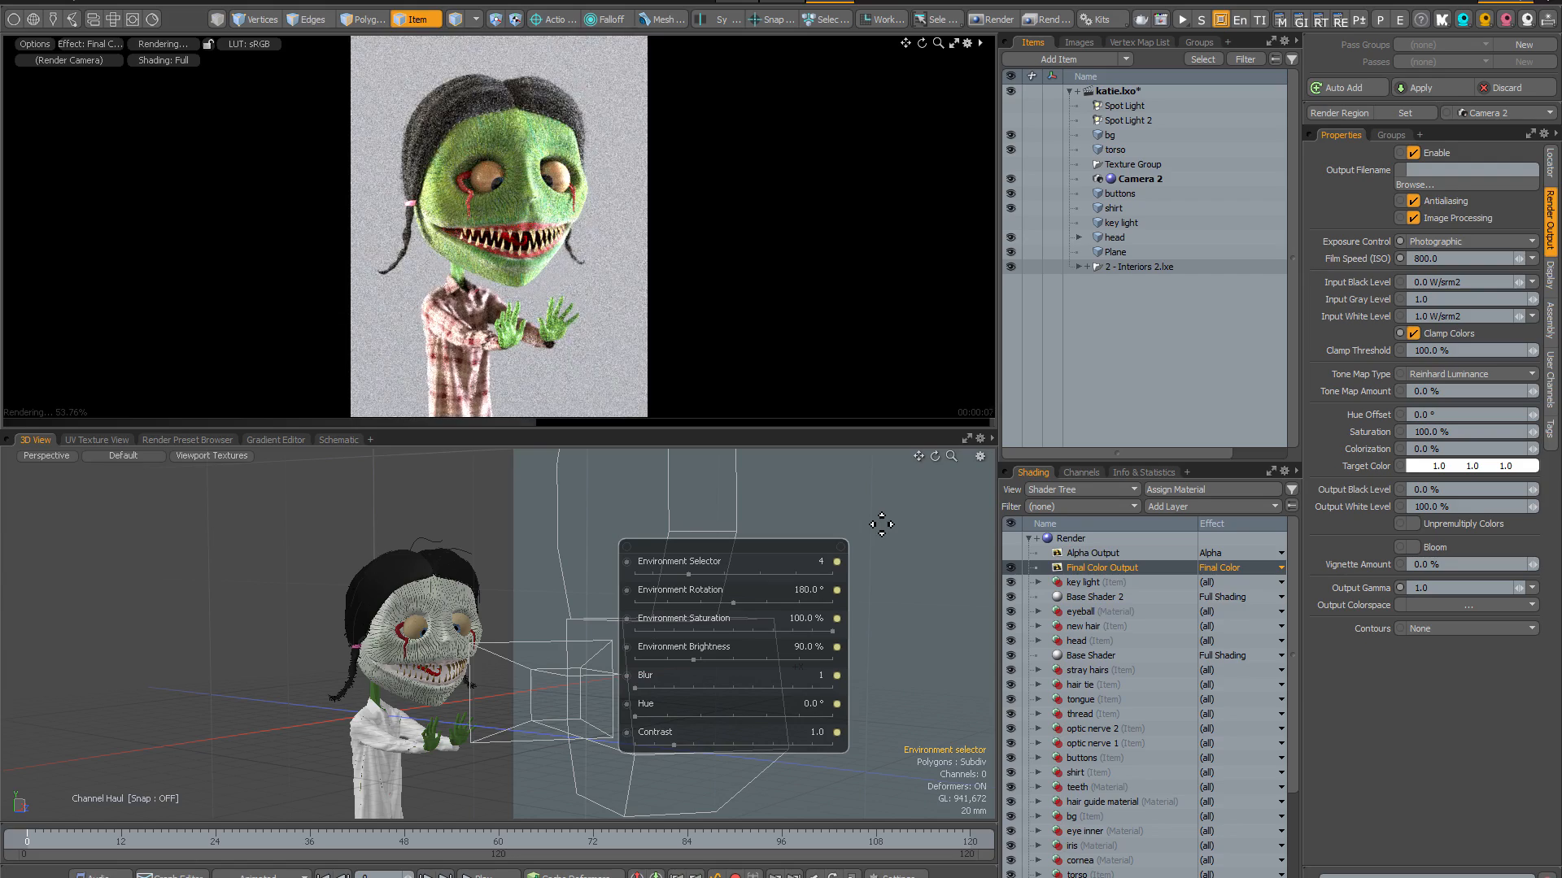
Light the character with Environment Selector 7, Environment Rotation 60°, Hue 270° and Environment Brightness 70%.
left_click_drag(688, 574, 667, 603)
left_click_drag(693, 660, 726, 660)
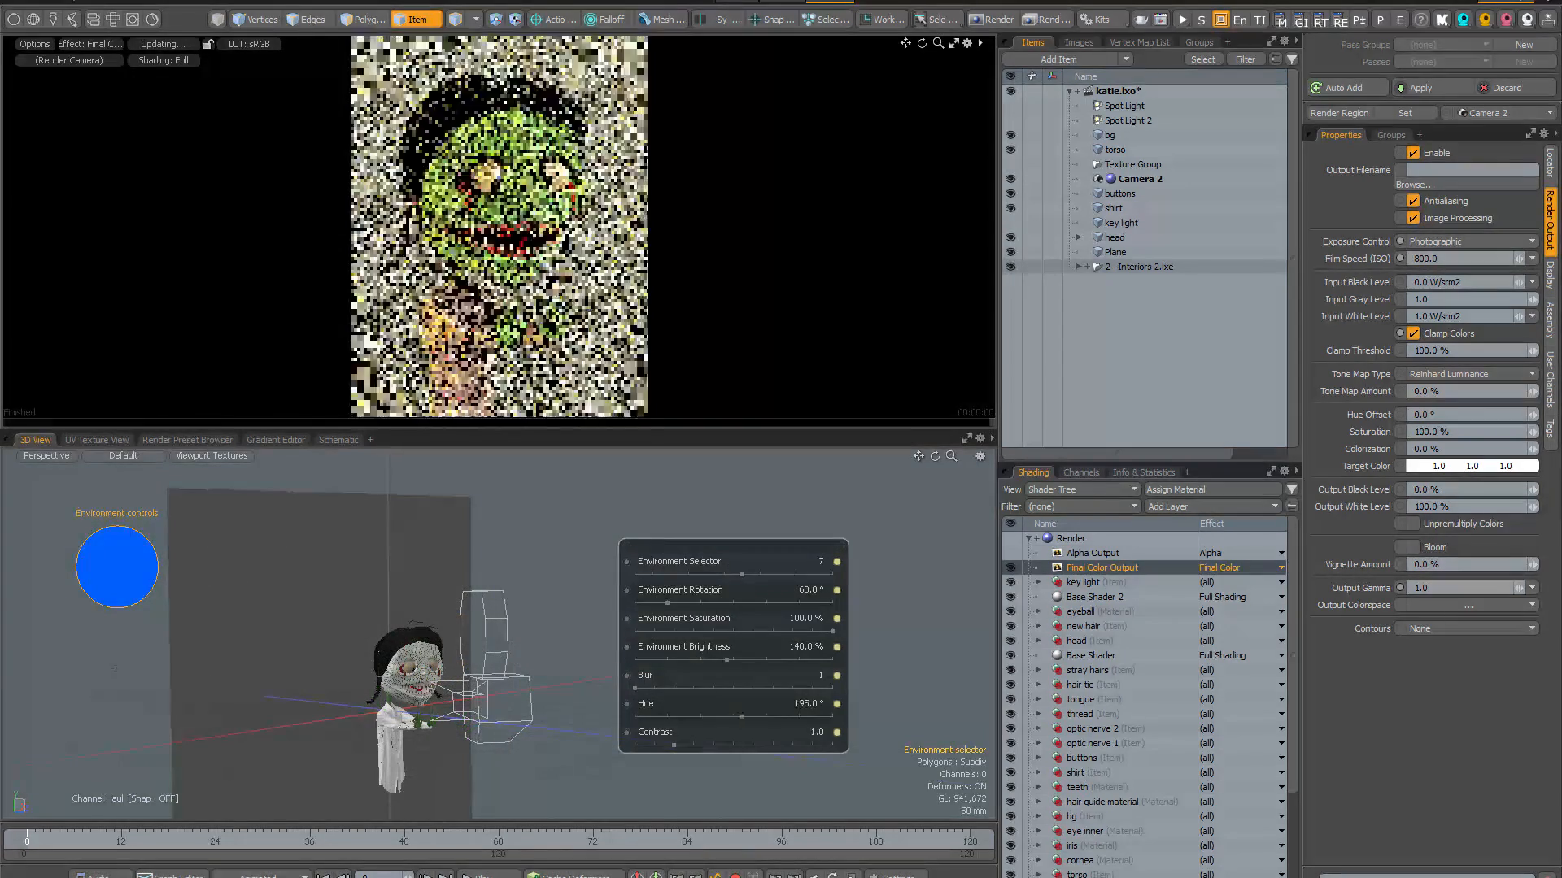
left_click_drag(635, 717, 782, 717)
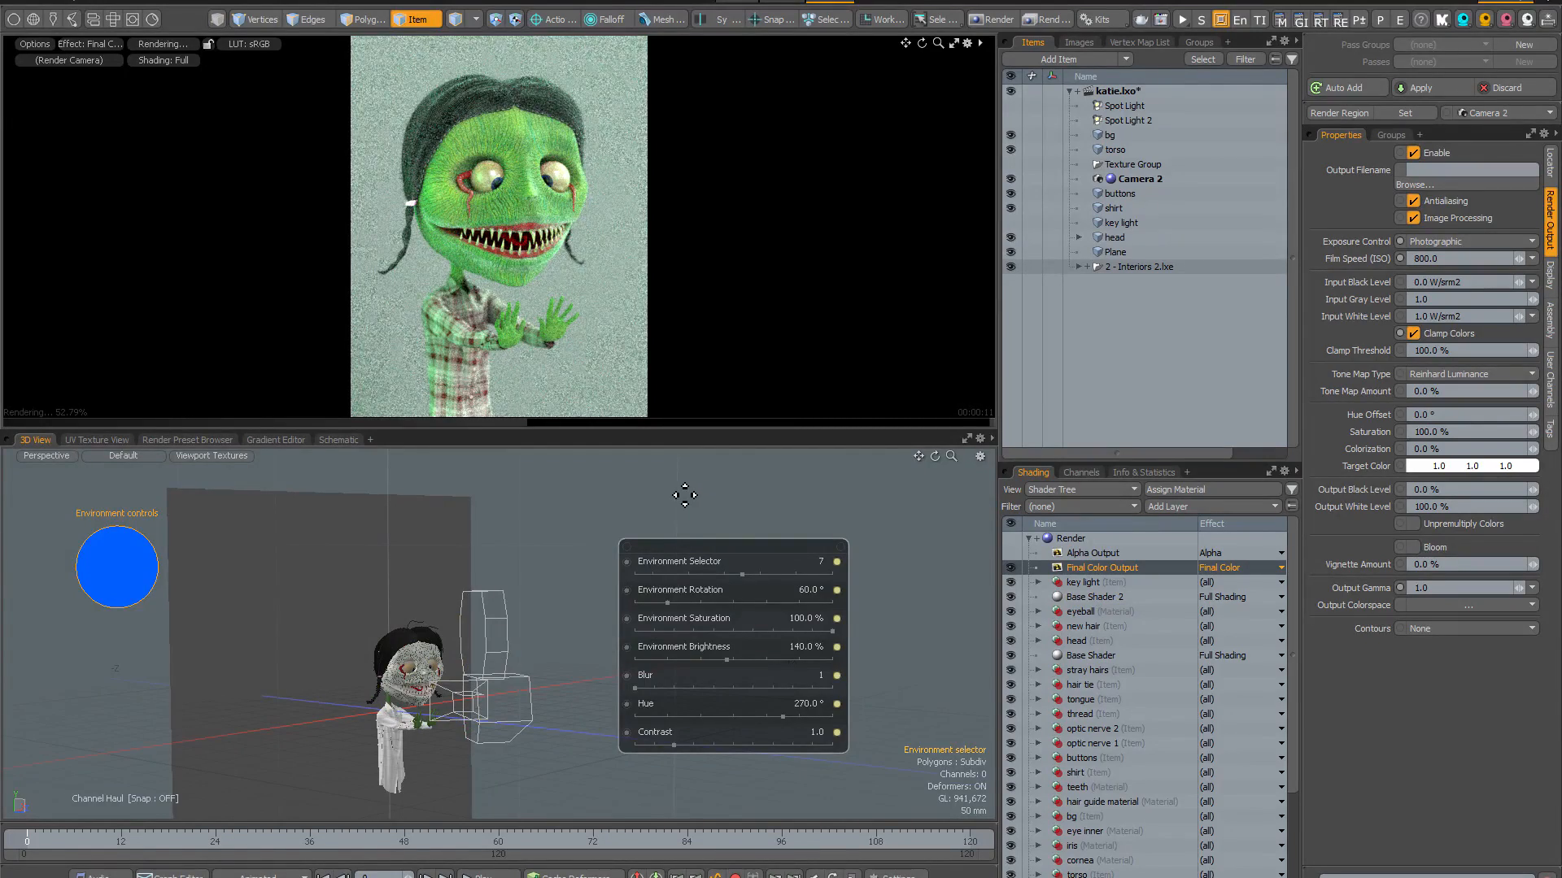
left_click_drag(814, 660, 791, 661)
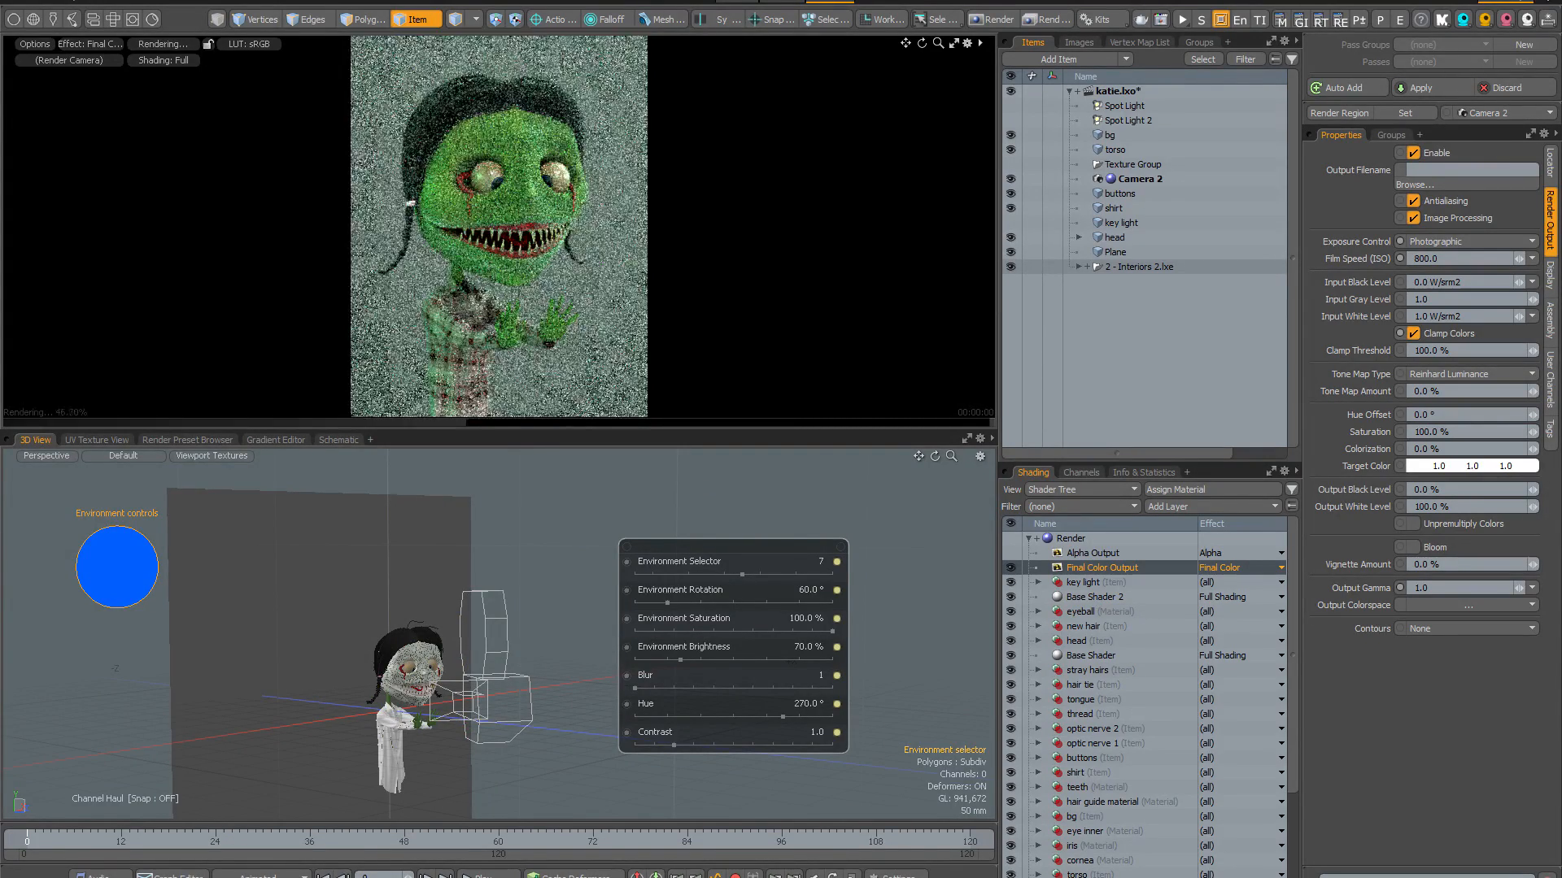
Set the Environment Selector to 8, Rotation to 55°, Brightness to 135%, Contrast to 2.6 and Hue to 115°.
left_click_drag(674, 745, 725, 745)
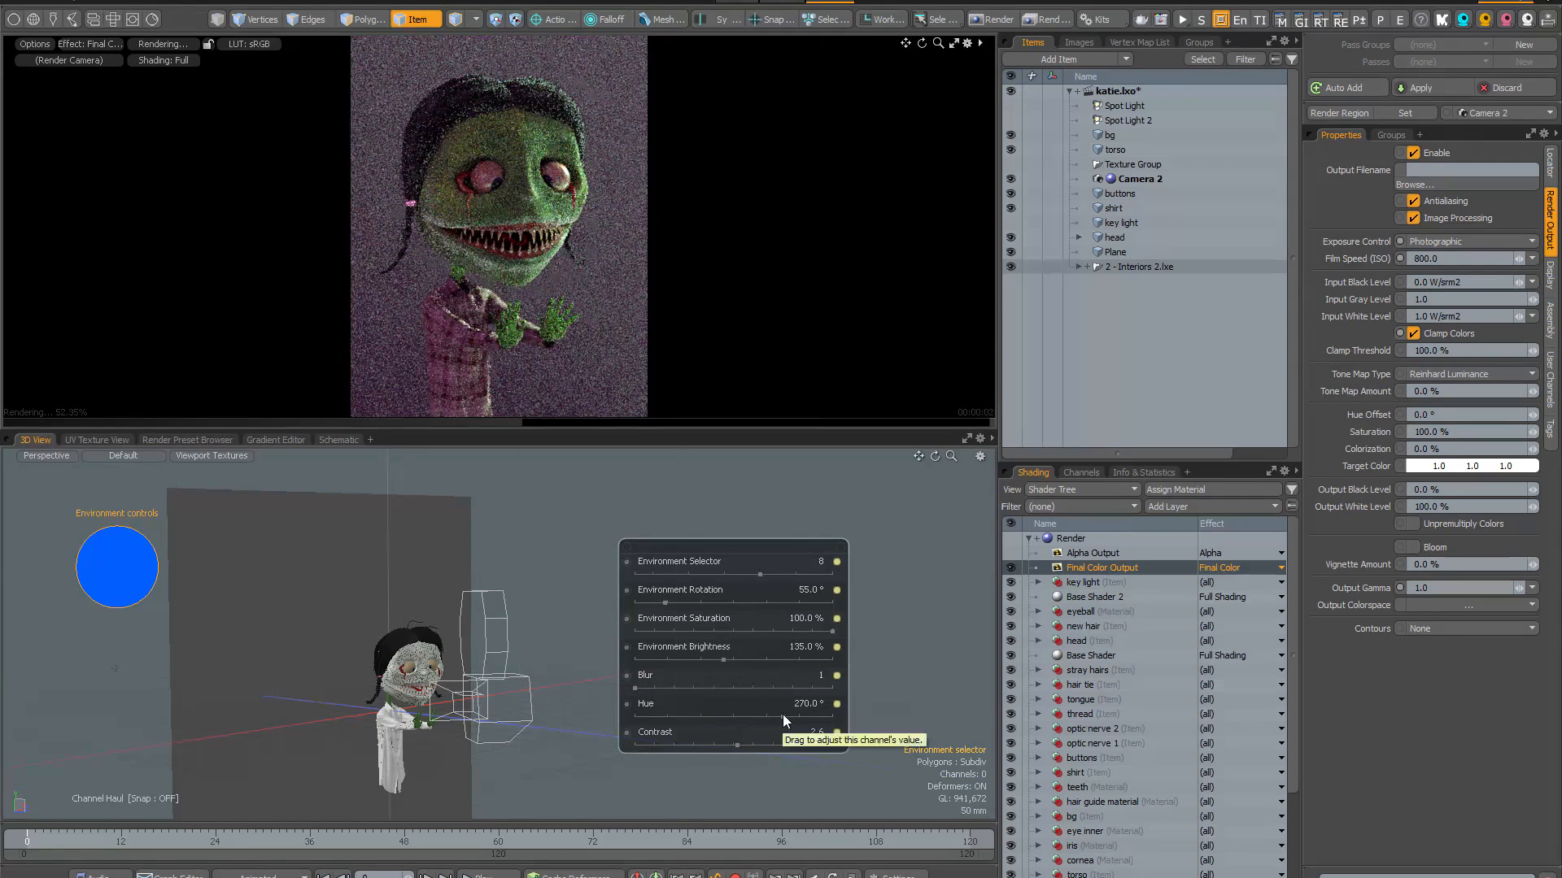
left_click_drag(782, 717, 697, 718)
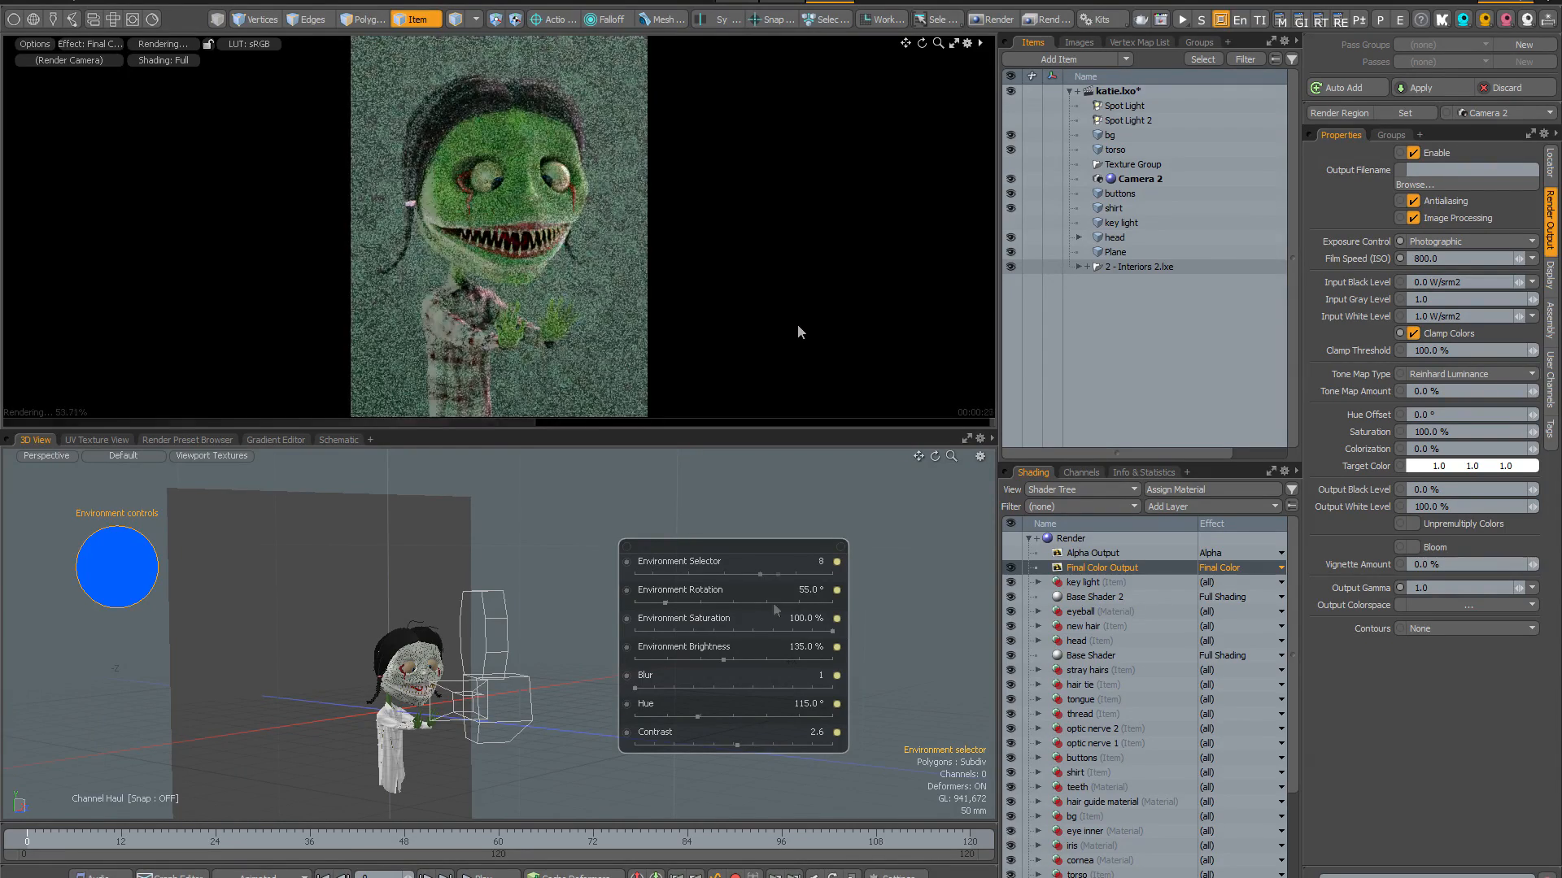
Set the Environment Selector to 9 and Environment Rotation to 295°, and reduce the Contrast of the character lighting.
left_click_drag(773, 605, 797, 605)
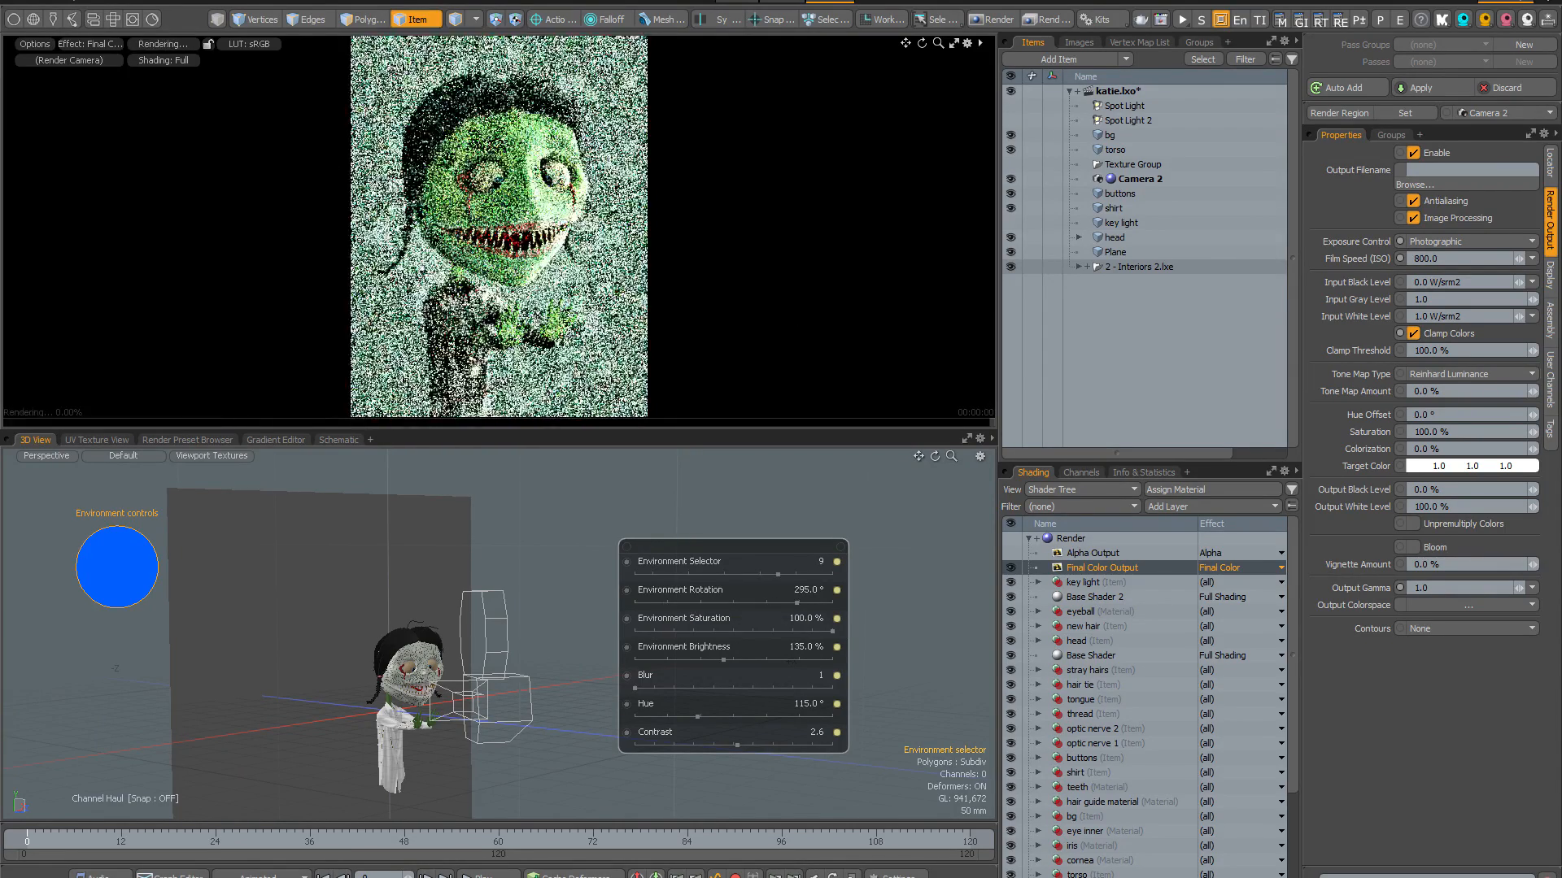
left_click_drag(737, 745, 703, 745)
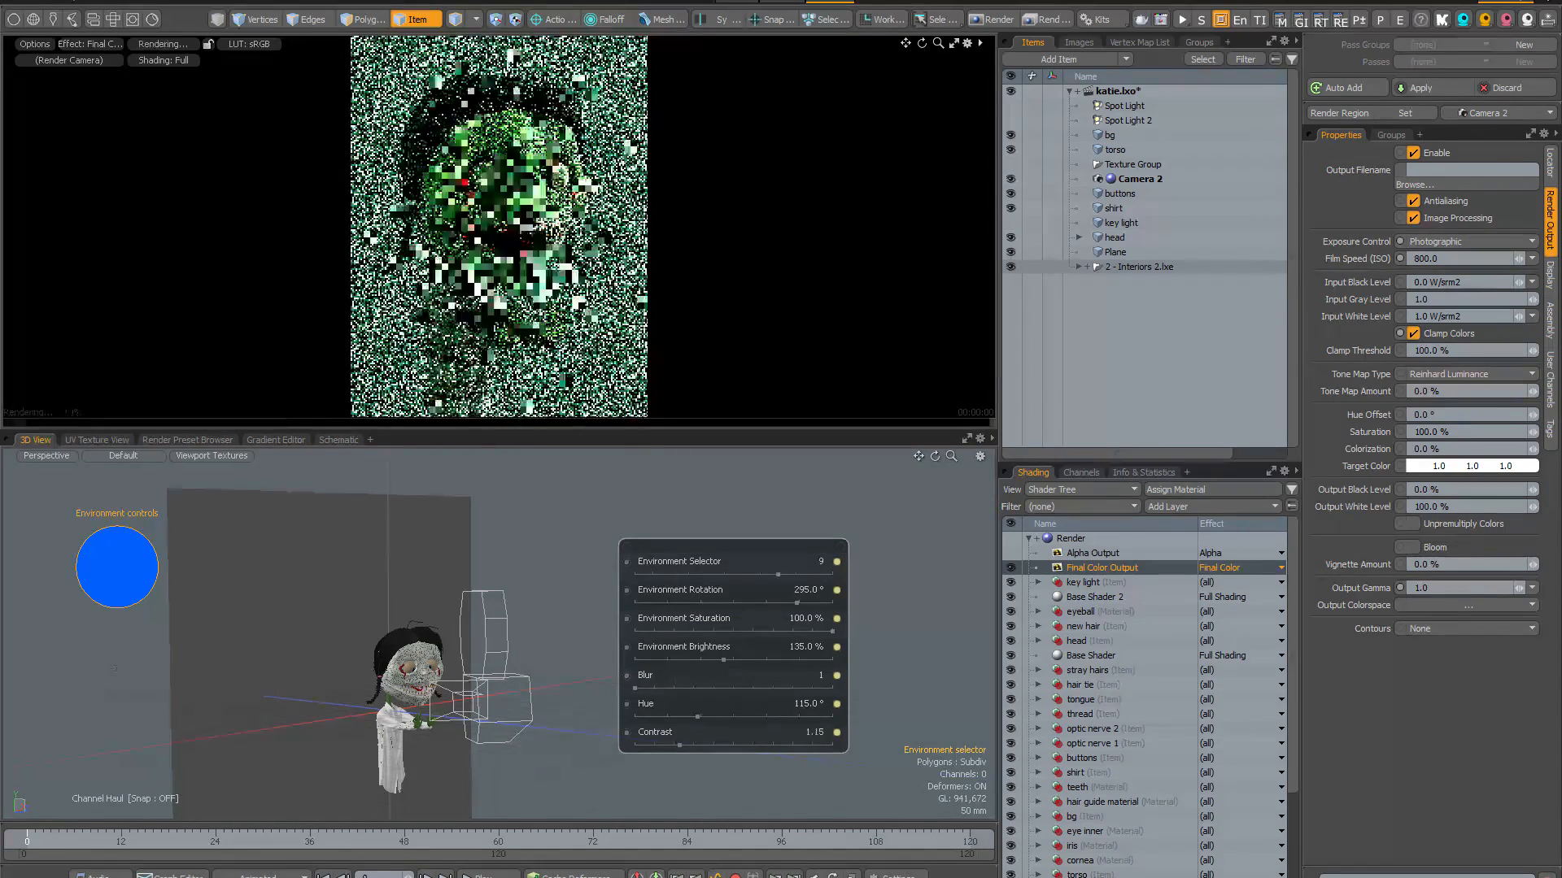
left_click_drag(702, 745, 674, 744)
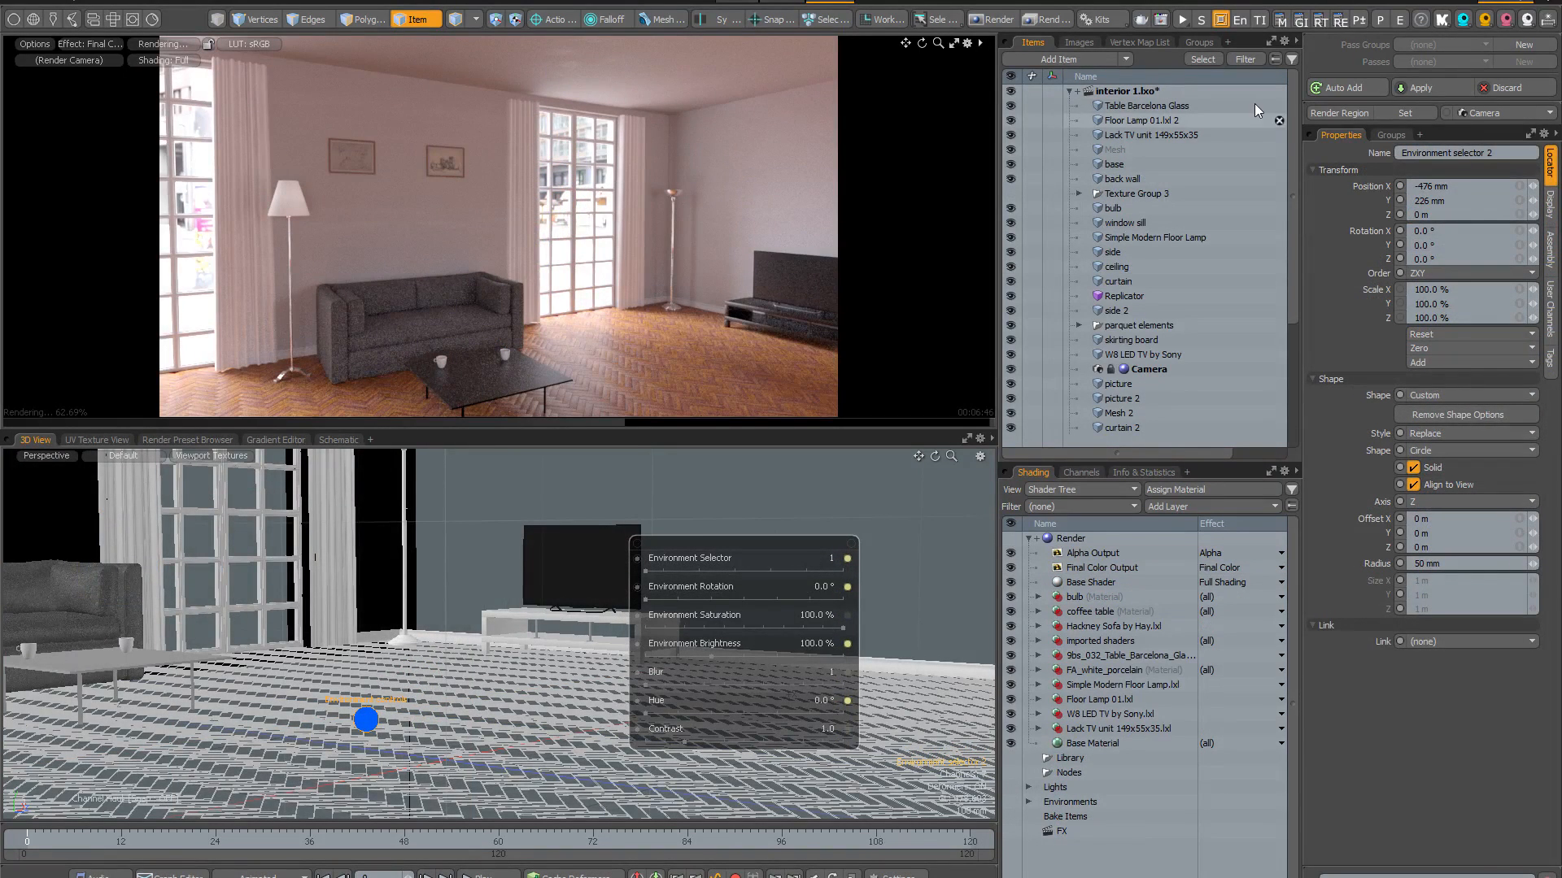
In the interior 1.lxo room scene, set the Environment Selector to 3 and the Environment Rotation to 145°.
left_click(1545, 18)
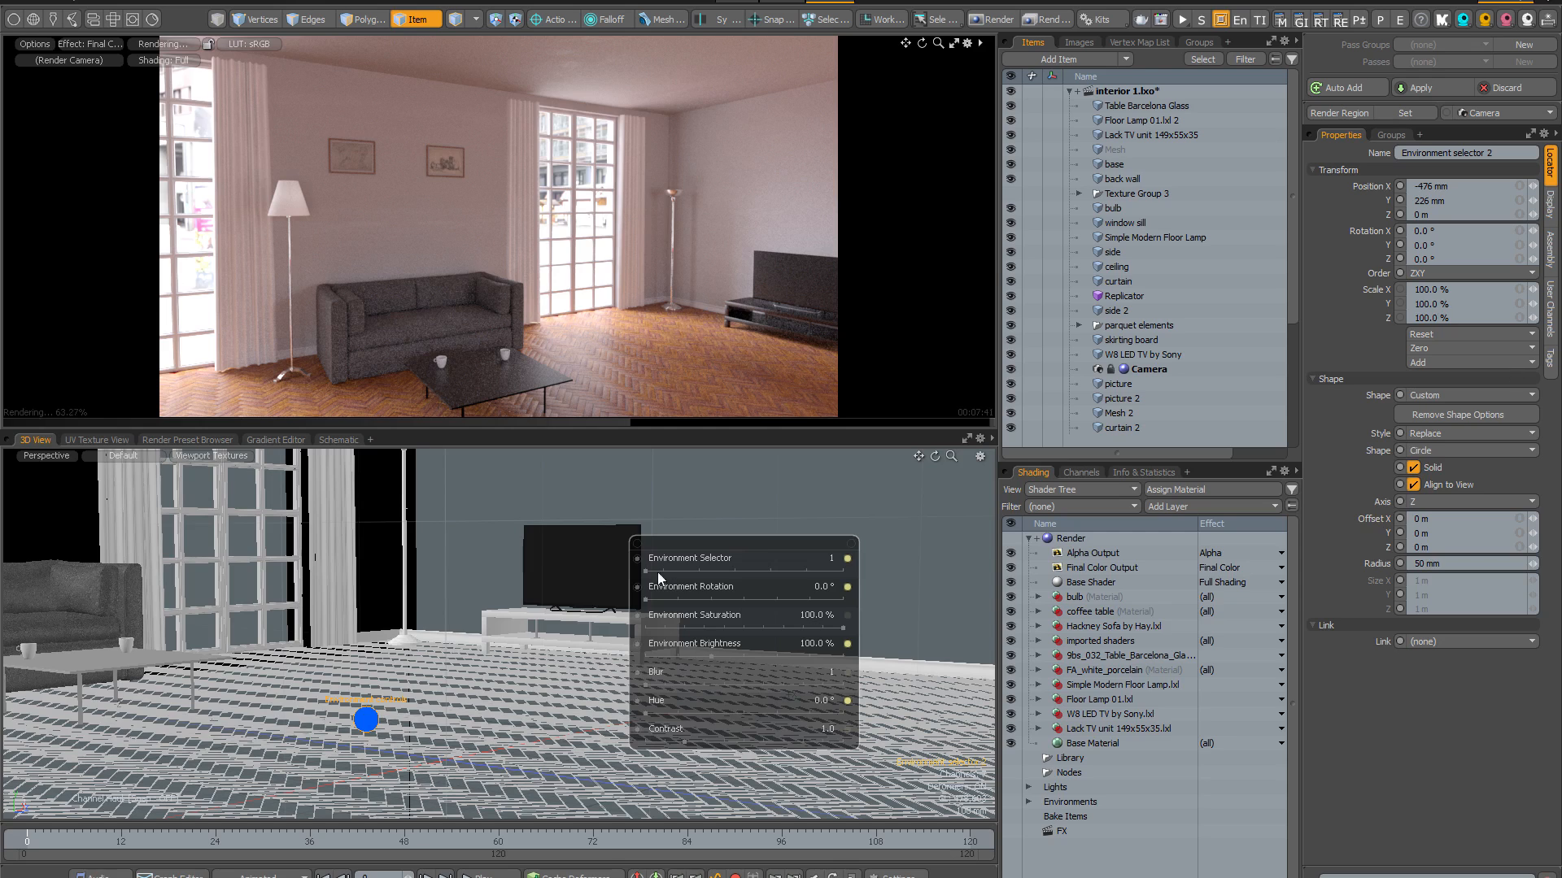
left_click_drag(663, 572, 725, 606)
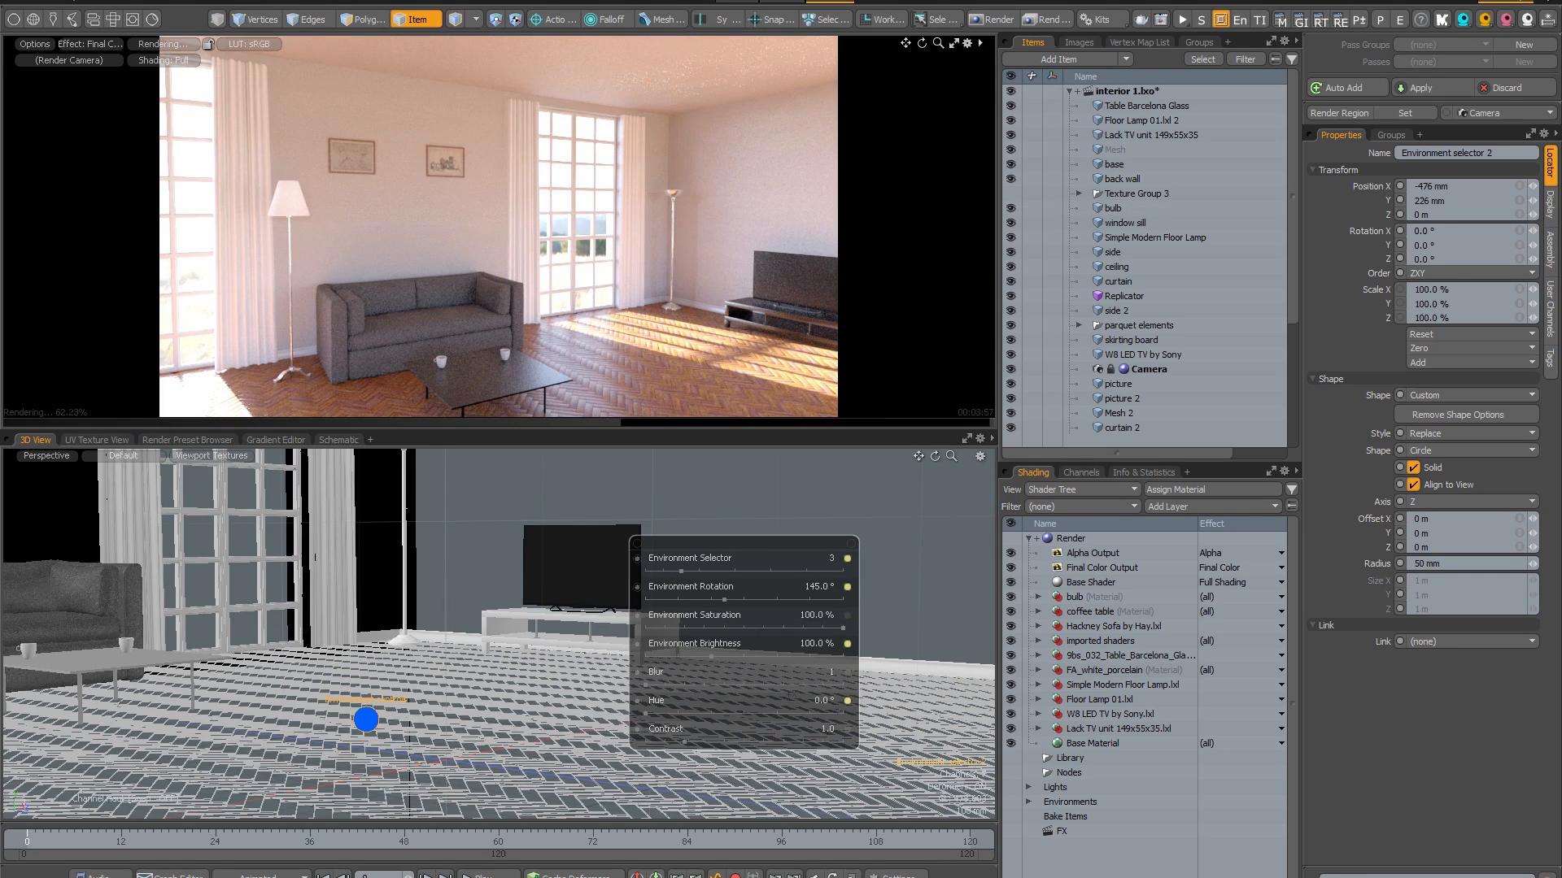
Set the room's Environment Selector to 5, Hue to 130° and Environment Saturation to 60%.
left_click_drag(682, 572, 716, 572)
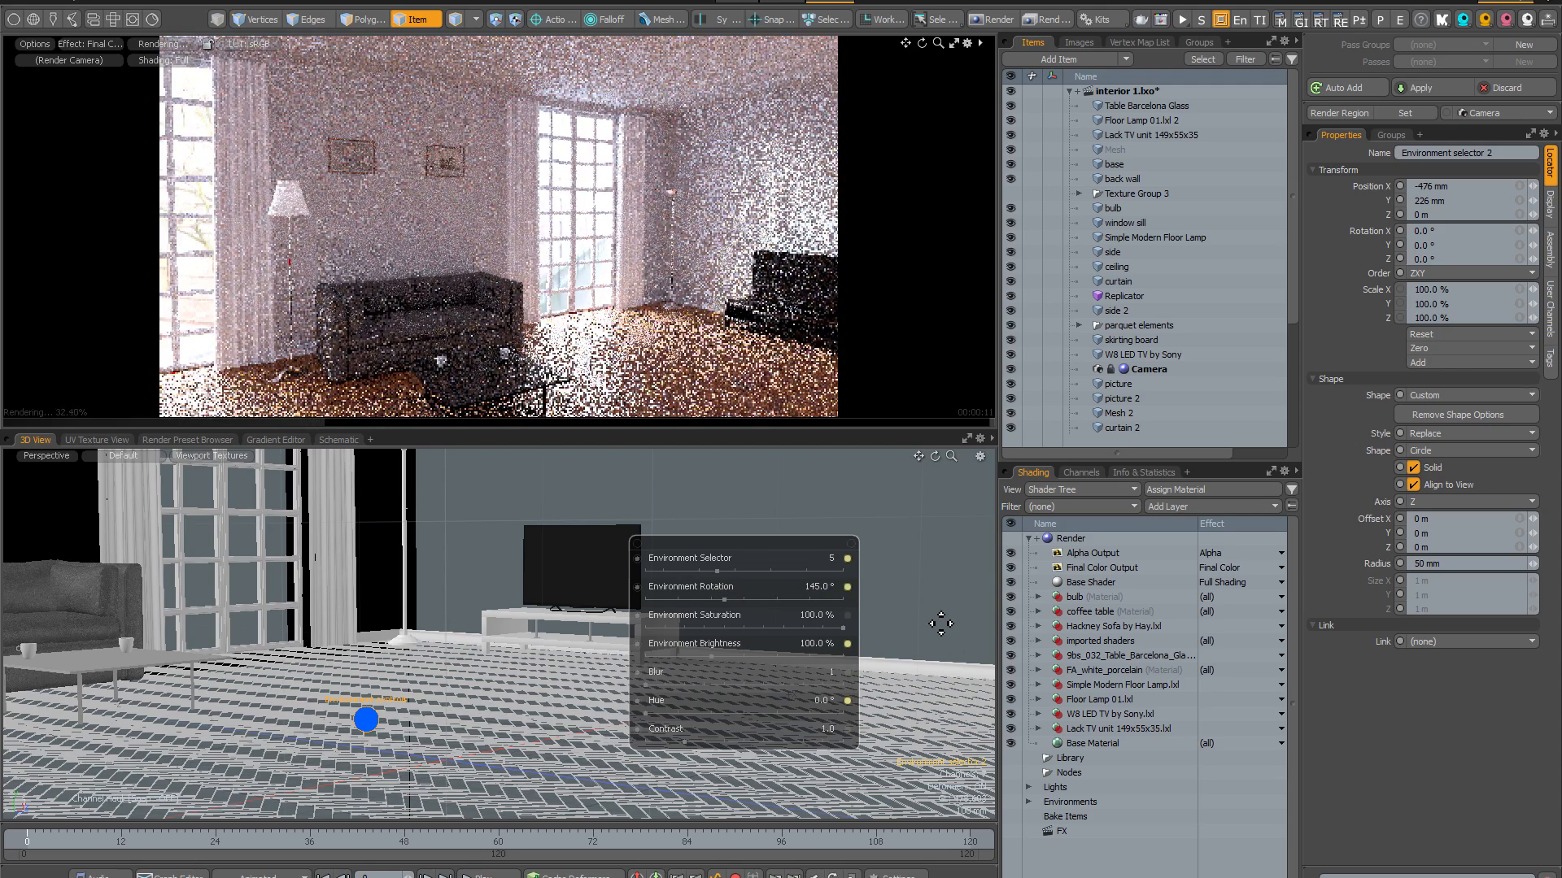
left_click_drag(646, 714, 716, 714)
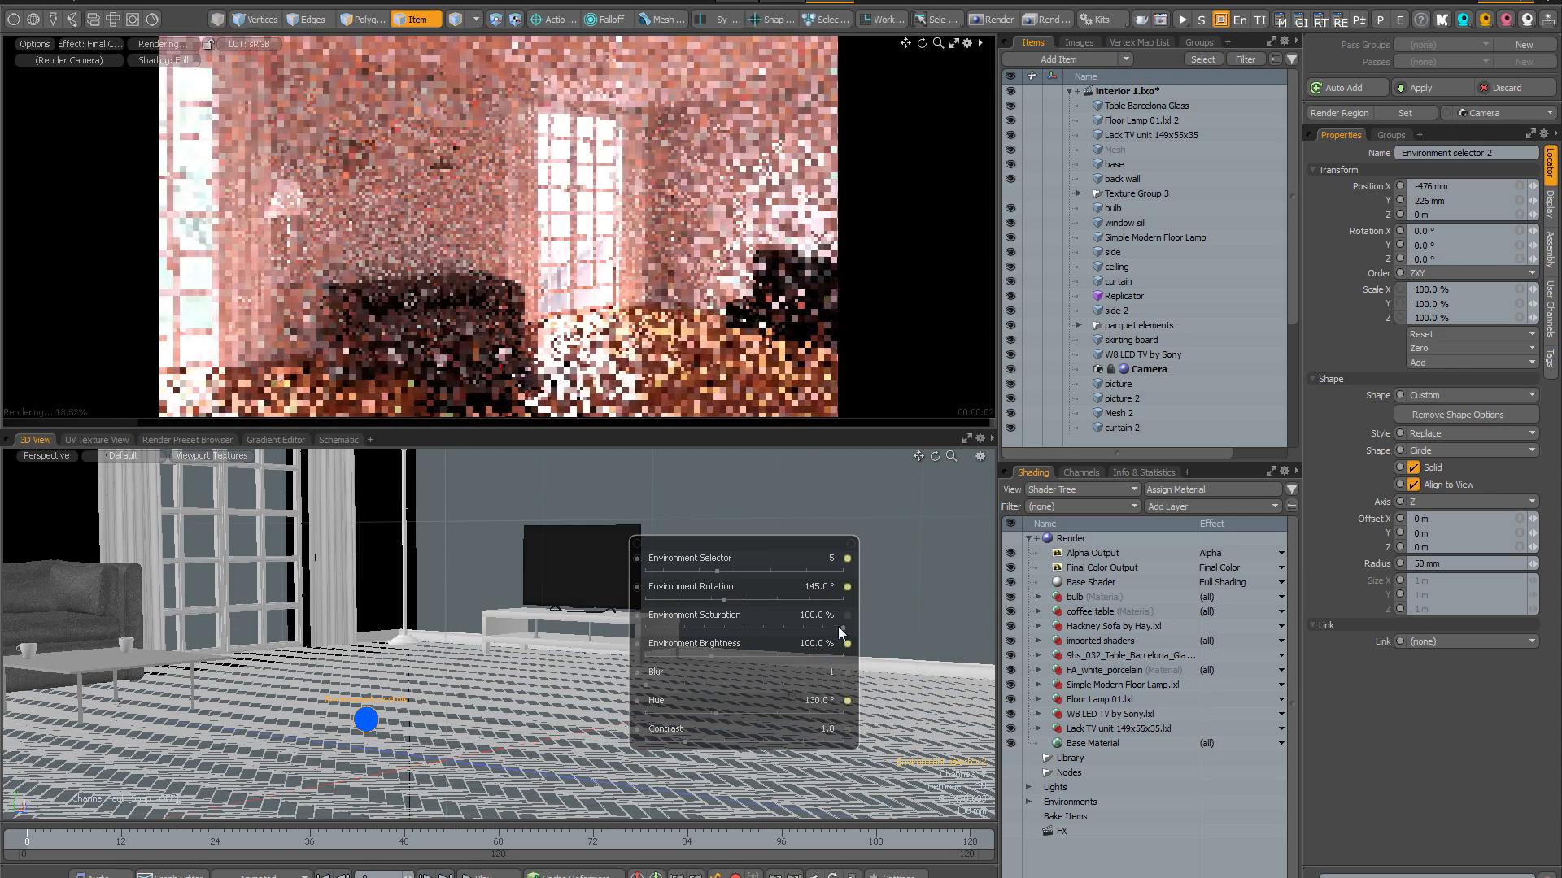
left_click_drag(843, 629, 763, 628)
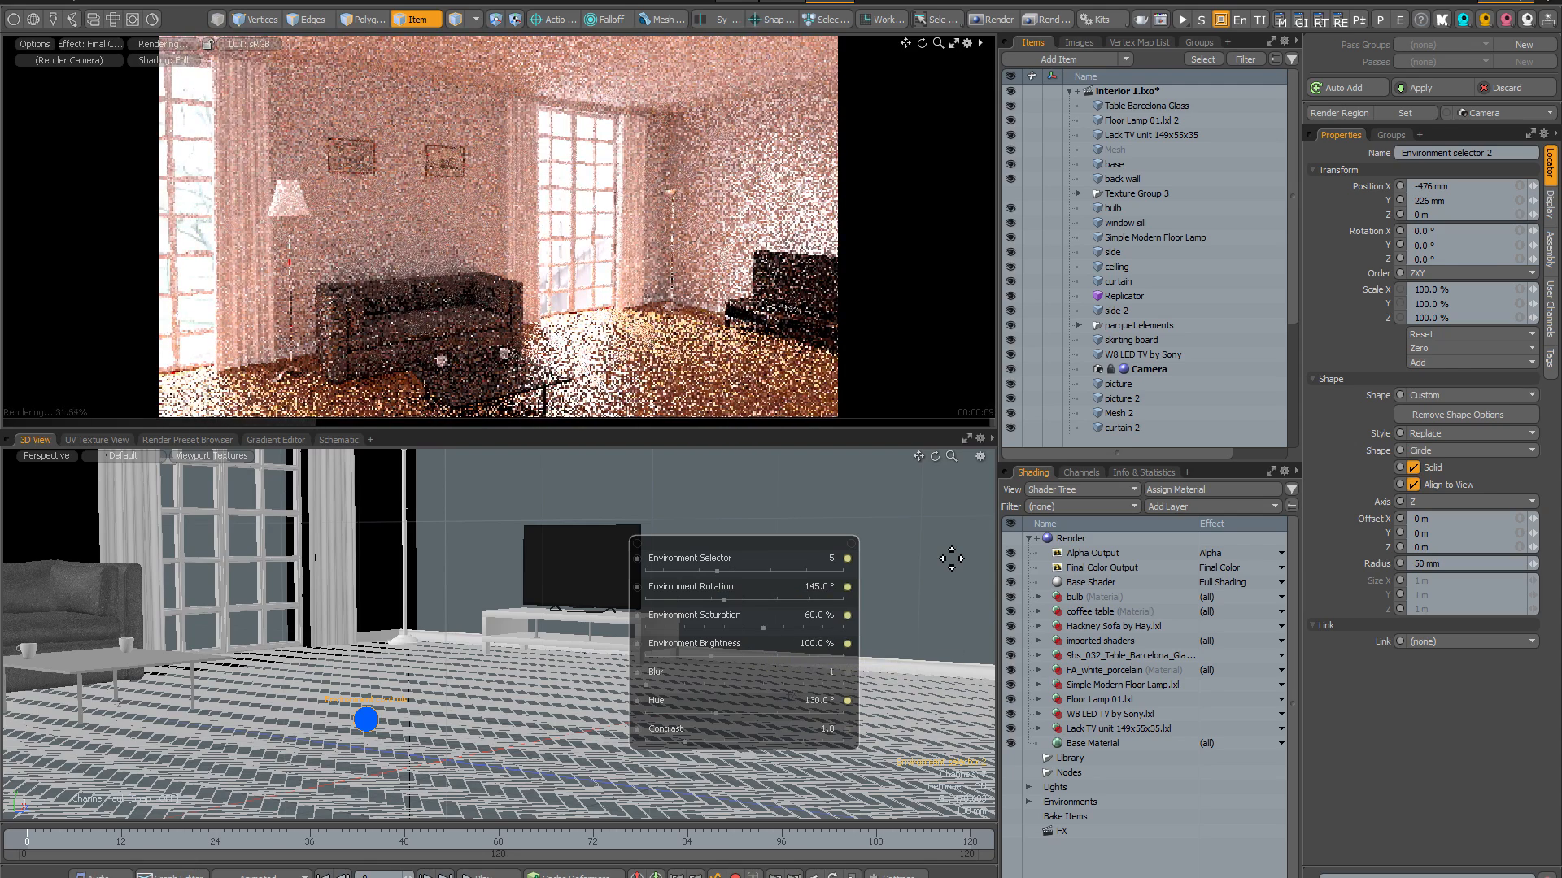
Set the room's Environment Selector to 7, Environment Saturation to 100% and Hue to 325°.
left_click_drag(717, 572, 753, 572)
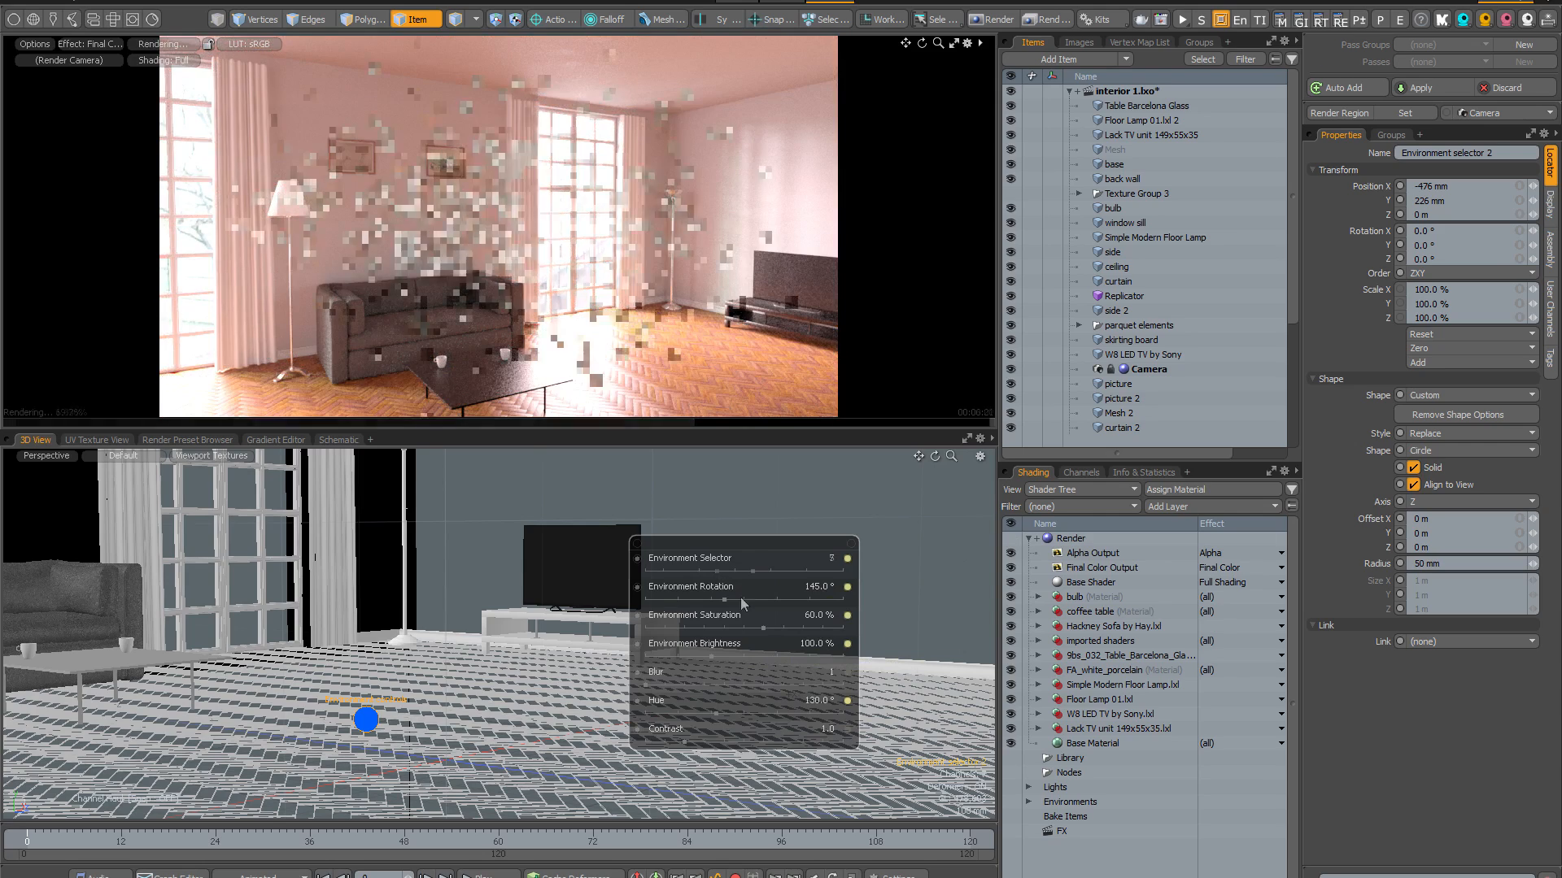
left_click_drag(763, 629, 842, 628)
left_click_drag(715, 715, 824, 714)
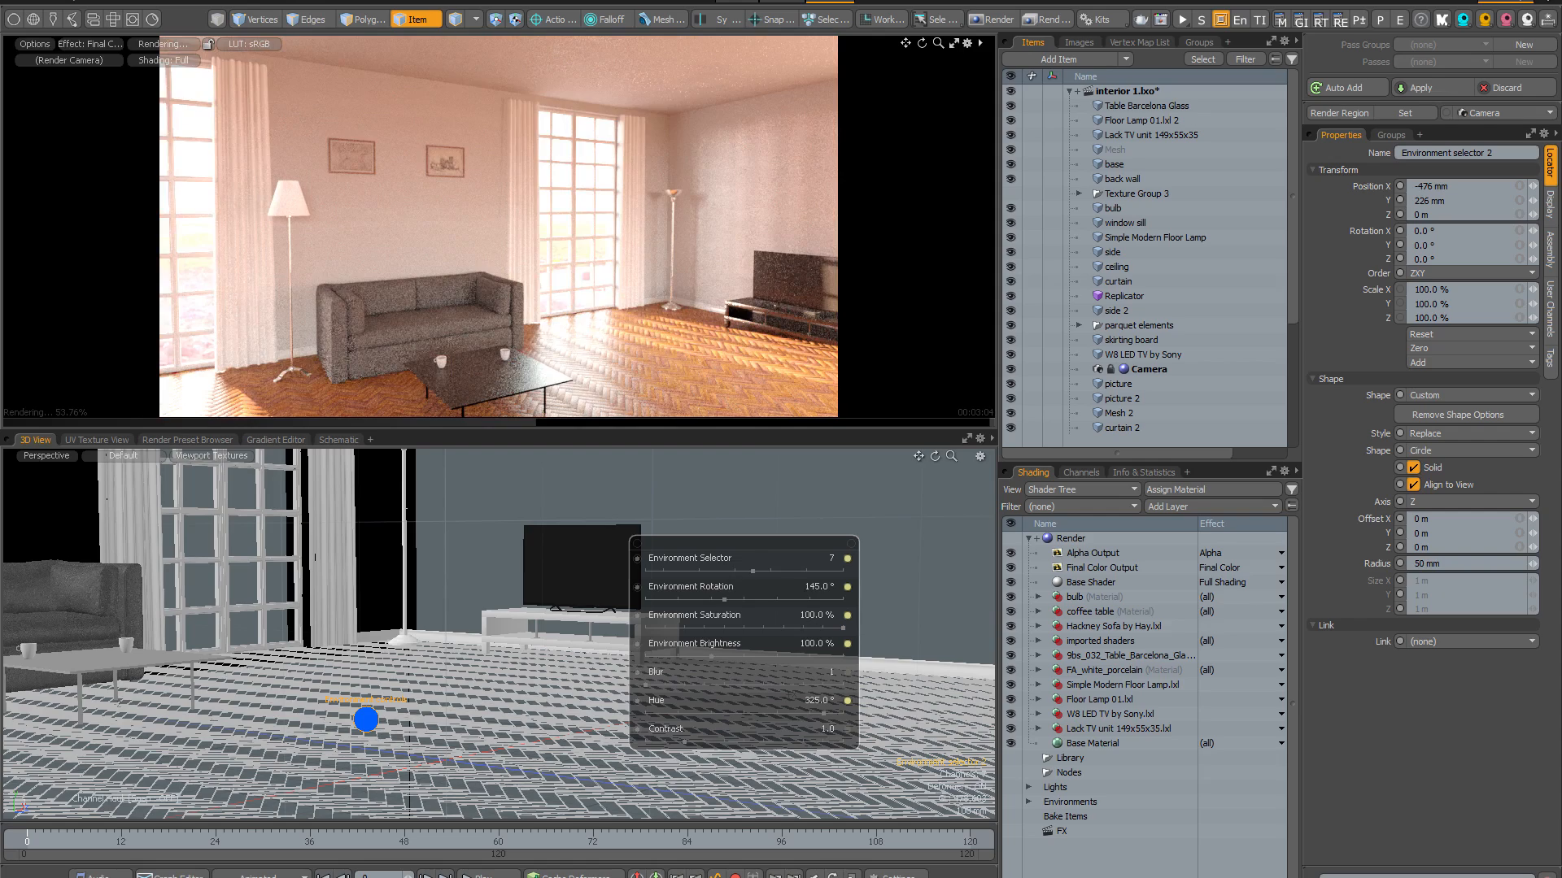
Set the room's Environment Selector to 8, Rotation to 75°, Brightness to 210% and Contrast to 0.35, and select the Final Color Output.
left_click_drag(752, 571, 770, 572)
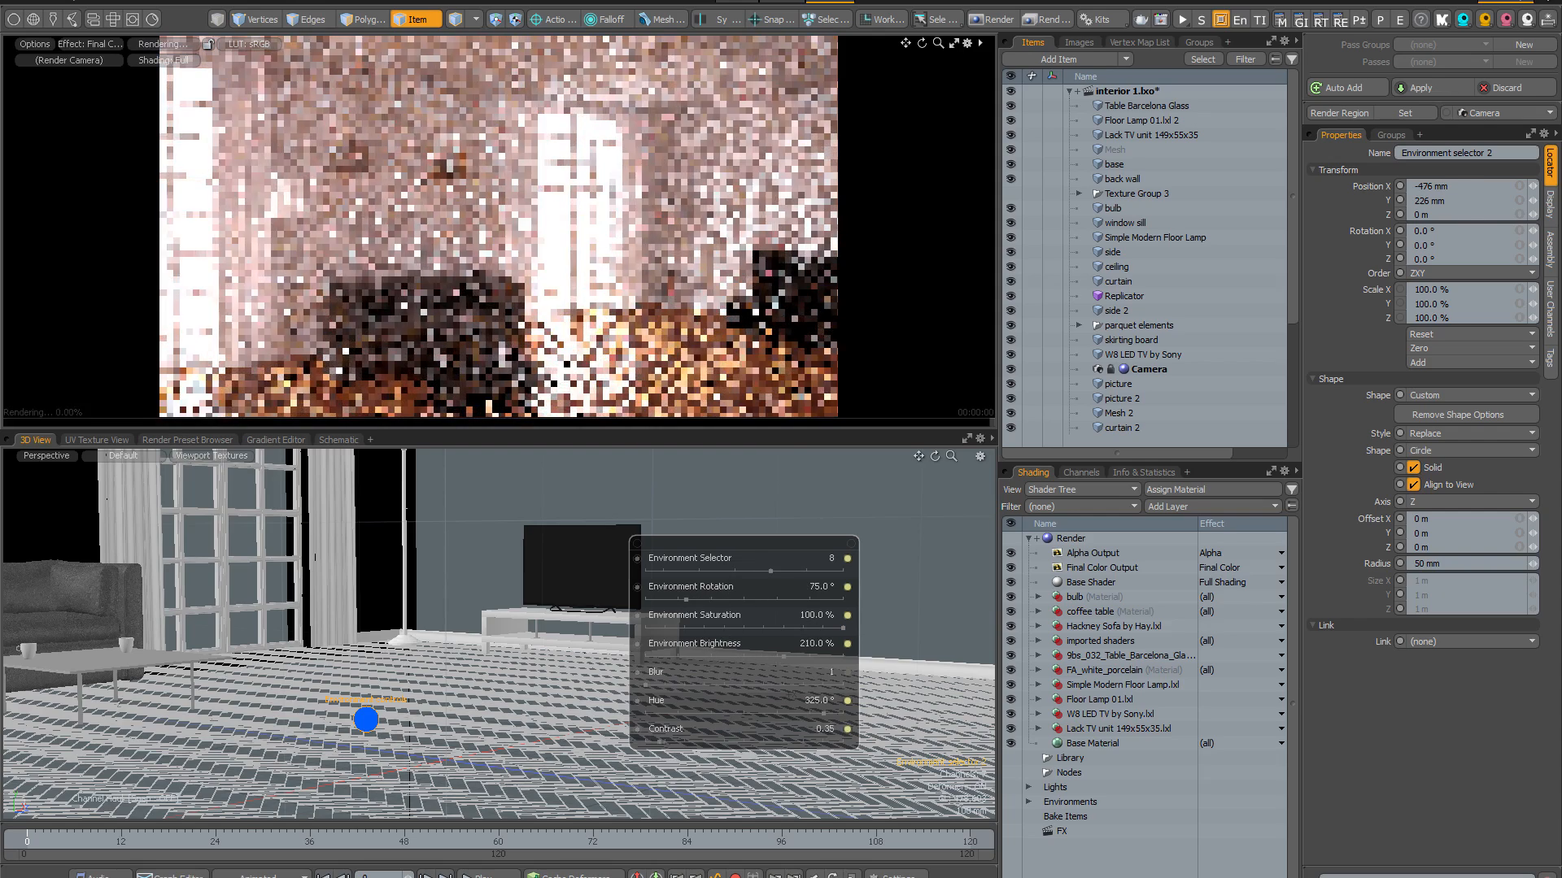
left_click(1102, 567)
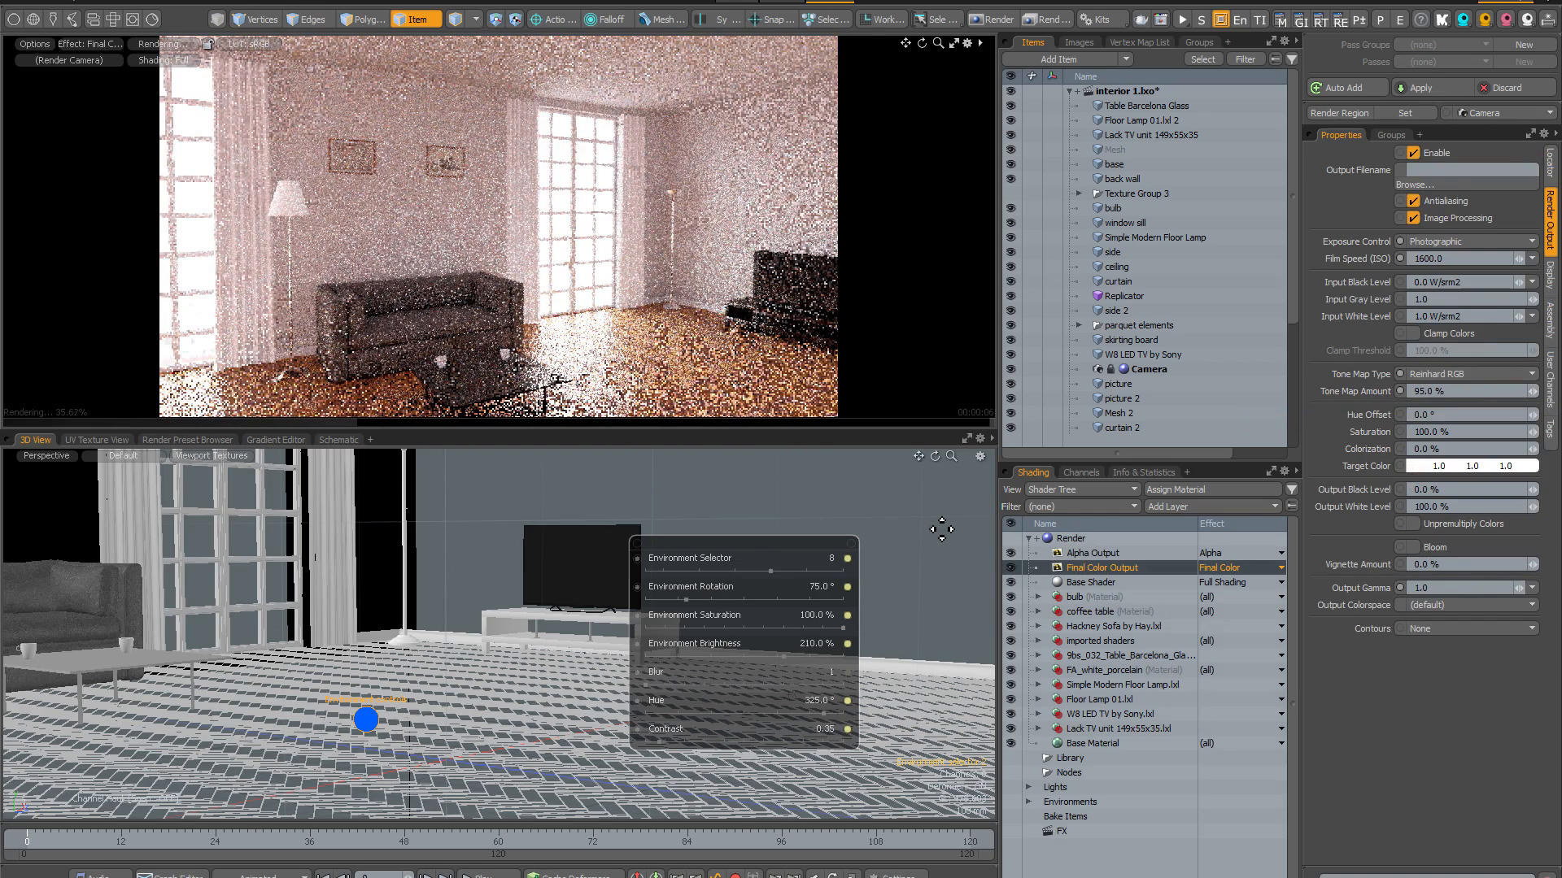